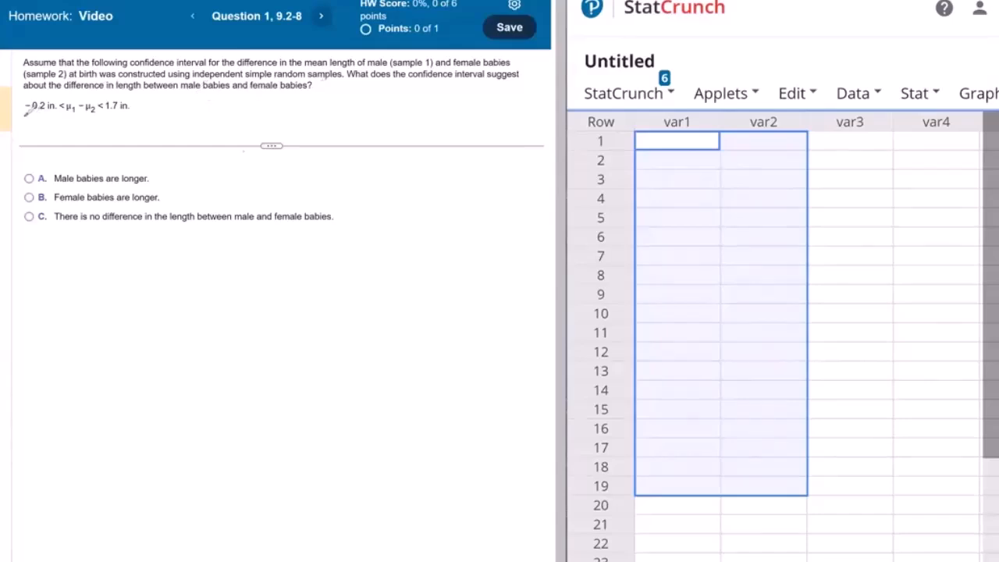
# Step: Underline both limits of the baby-length confidence interval and answer that there is no difference in length between male and female babies
pyautogui.moveTo(26, 116); pyautogui.dragTo(52, 115)
pyautogui.moveTo(106, 115); pyautogui.dragTo(118, 117)
pyautogui.click(28, 217)
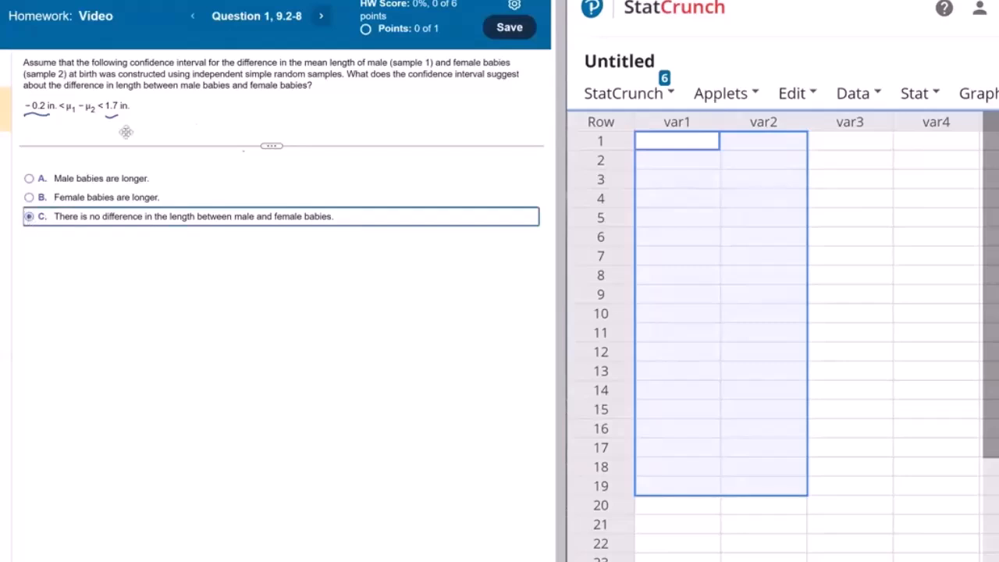
pyautogui.click(500, 559)
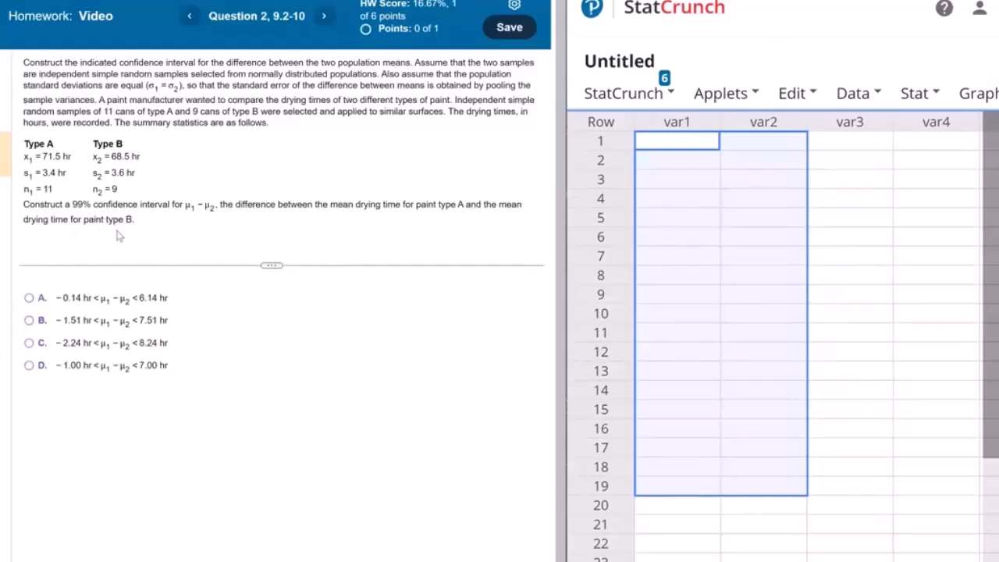
# Step: Start a two-sample T procedure from summary statistics and enter sample 1 with mean 71.5, standard deviation 3.4 and size 11
pyautogui.click(920, 97)
pyautogui.moveTo(869, 220)
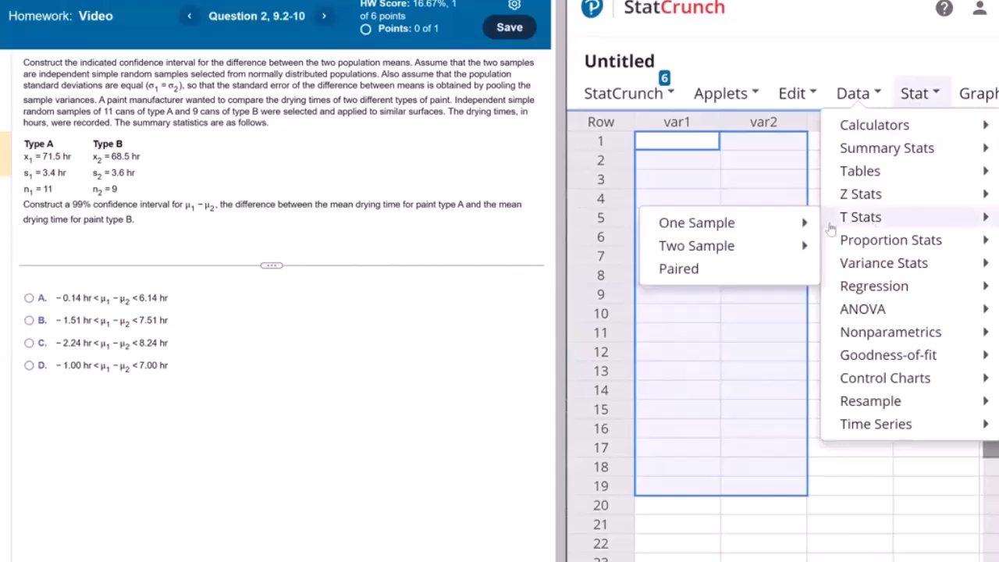
pyautogui.moveTo(762, 249)
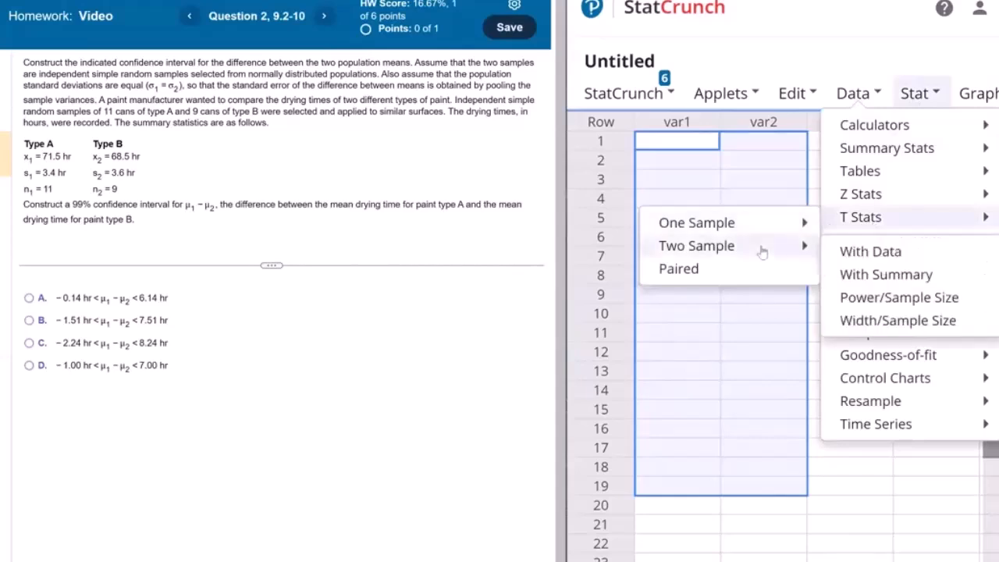
pyautogui.click(855, 281)
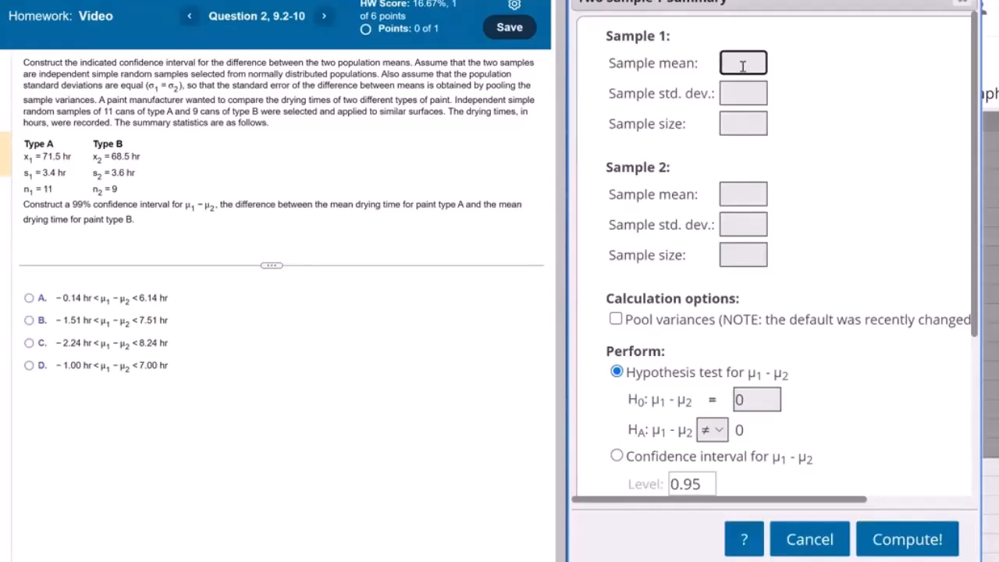
pyautogui.write('71.5')
pyautogui.press('Tab')
pyautogui.write('3.4')
pyautogui.press('Tab')
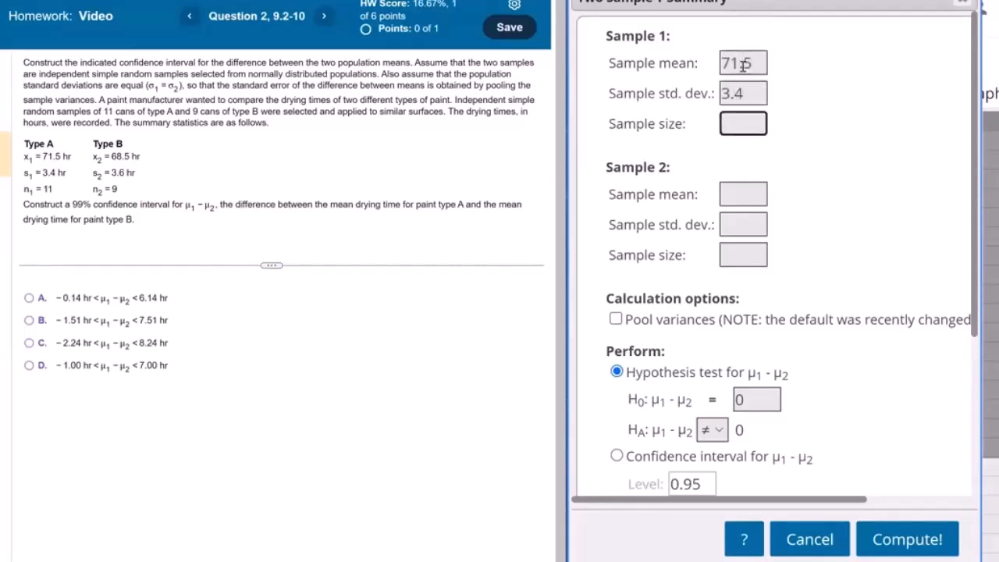
pyautogui.write('11')
pyautogui.press('Tab')
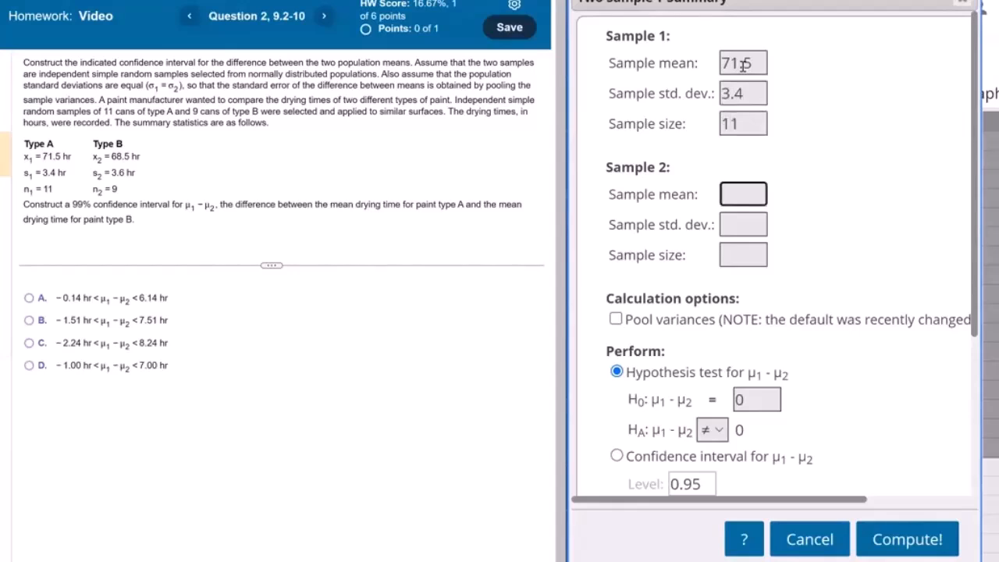
# Step: Enter sample 2 with mean 68.5, standard deviation 3.6 and size 9
pyautogui.write('68.5')
pyautogui.press('Tab')
pyautogui.write('3.6')
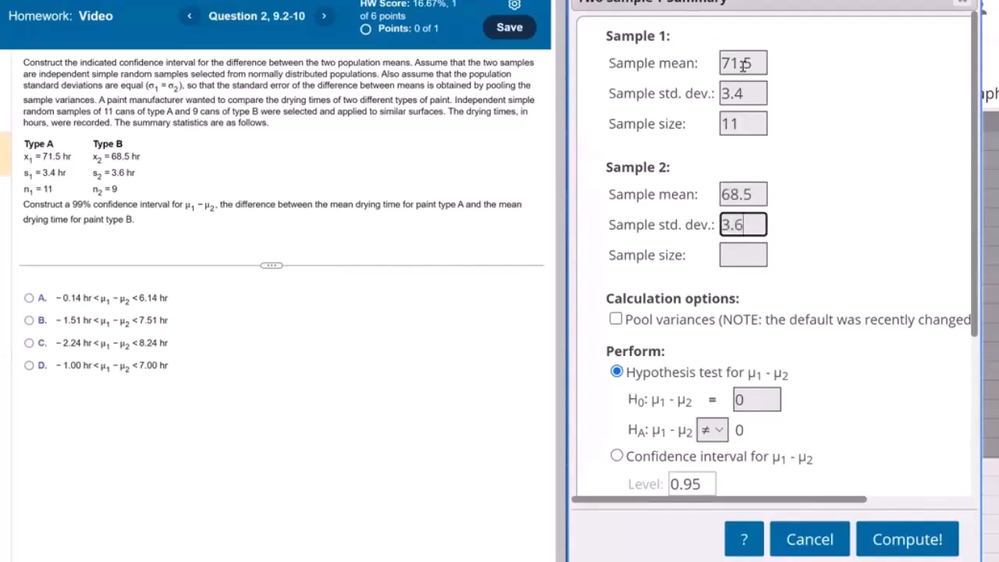
pyautogui.press('Tab')
pyautogui.write('9')
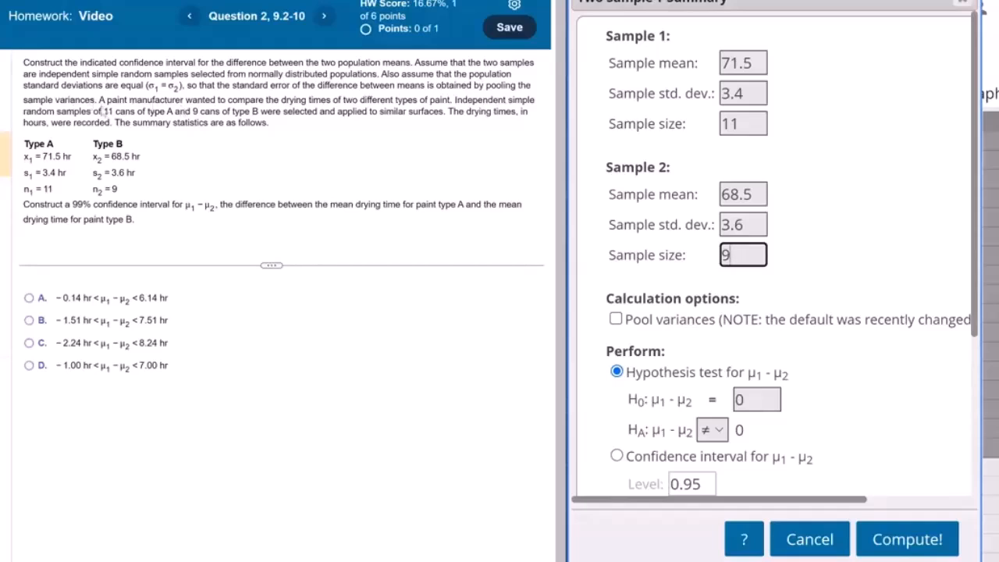
# Step: Enable pooled variances and choose a confidence interval for μ1 − μ2 instead of the hypothesis test
pyautogui.click(616, 318)
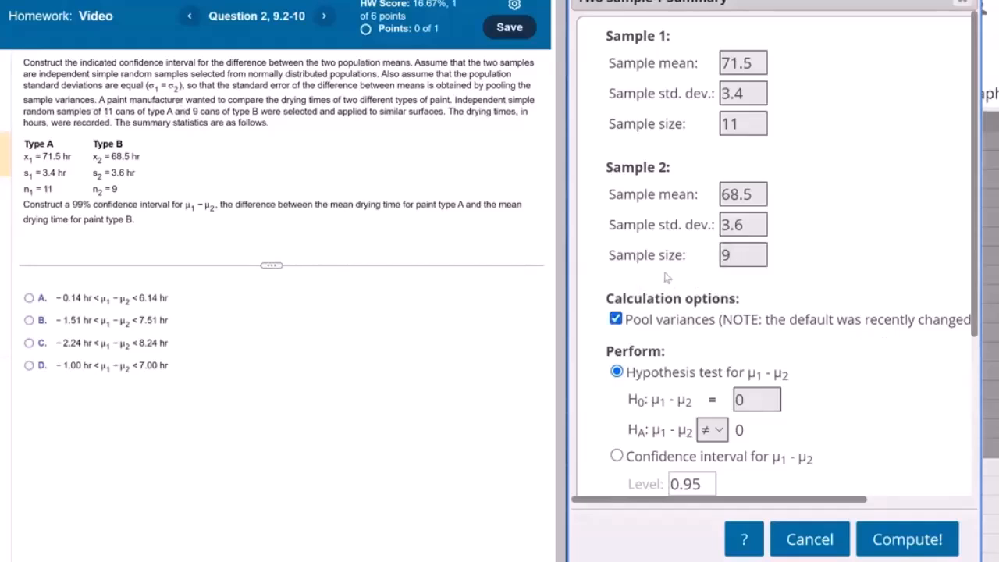
pyautogui.scroll(-2, 669, 236)
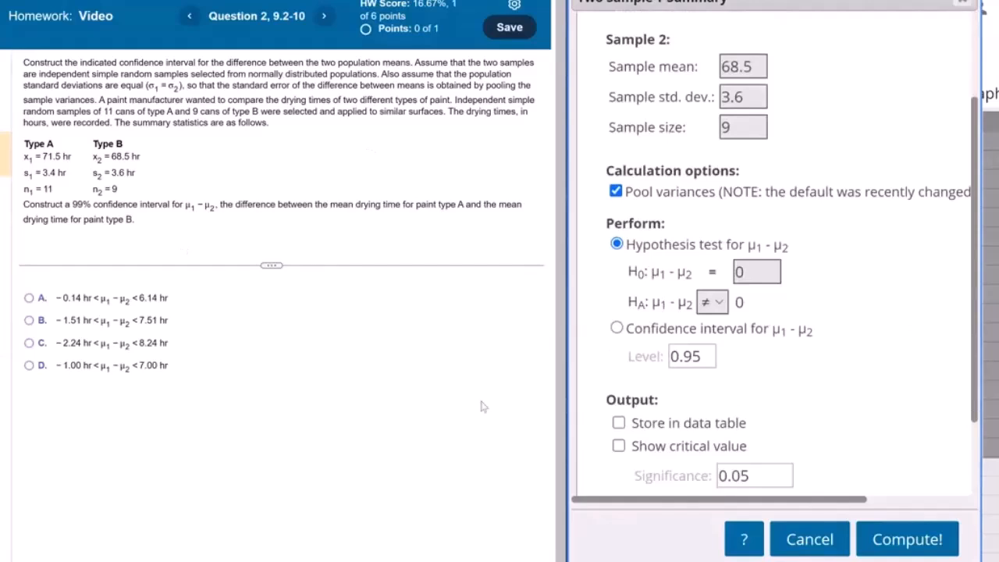
pyautogui.click(617, 328)
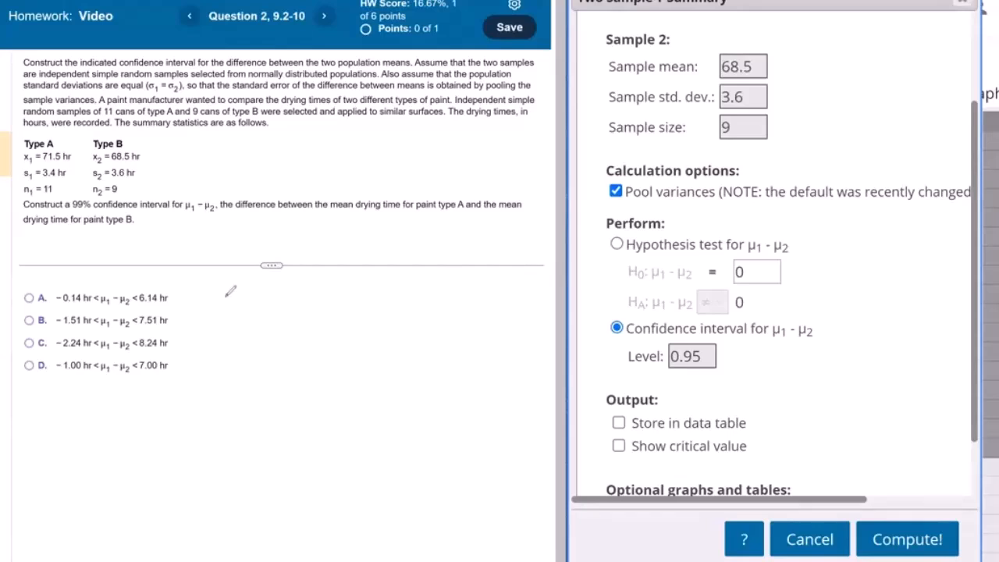
# Step: Handwrite H0: μ1 − μ2 = 0 beside the answer choices, with an H1 label beneath H0
pyautogui.moveTo(235, 285)
pyautogui.mouseDown()
pyautogui.moveTo(239, 307)
pyautogui.moveTo(249, 311)
pyautogui.moveTo(250, 296)
pyautogui.moveTo(259, 310)
pyautogui.mouseUp()
pyautogui.moveTo(240, 327); pyautogui.dragTo(242, 347)
pyautogui.moveTo(252, 327); pyautogui.dragTo(253, 348)
pyautogui.moveTo(242, 341); pyautogui.dragTo(252, 338)
pyautogui.moveTo(261, 346); pyautogui.dragTo(263, 359)
pyautogui.moveTo(290, 311)
pyautogui.mouseDown()
pyautogui.moveTo(302, 301)
pyautogui.moveTo(320, 317)
pyautogui.mouseUp()
pyautogui.moveTo(323, 305); pyautogui.dragTo(377, 316)
pyautogui.moveTo(386, 302)
pyautogui.mouseDown()
pyautogui.moveTo(409, 309)
pyautogui.moveTo(418, 293)
pyautogui.mouseUp()
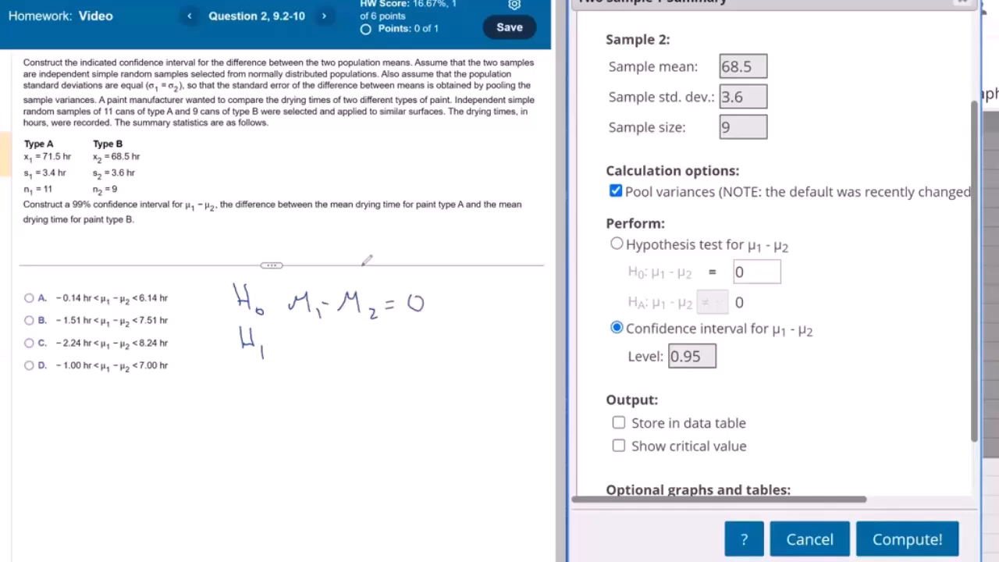
# Step: Complete the handwritten H1 line with μ1 − μ2 ≠ 0
pyautogui.moveTo(299, 353); pyautogui.dragTo(324, 337)
pyautogui.moveTo(334, 353); pyautogui.dragTo(334, 362)
pyautogui.moveTo(344, 347); pyautogui.dragTo(385, 343)
pyautogui.moveTo(392, 351)
pyautogui.mouseDown()
pyautogui.moveTo(403, 361)
pyautogui.moveTo(426, 340)
pyautogui.mouseUp()
pyautogui.moveTo(414, 348); pyautogui.dragTo(442, 336)
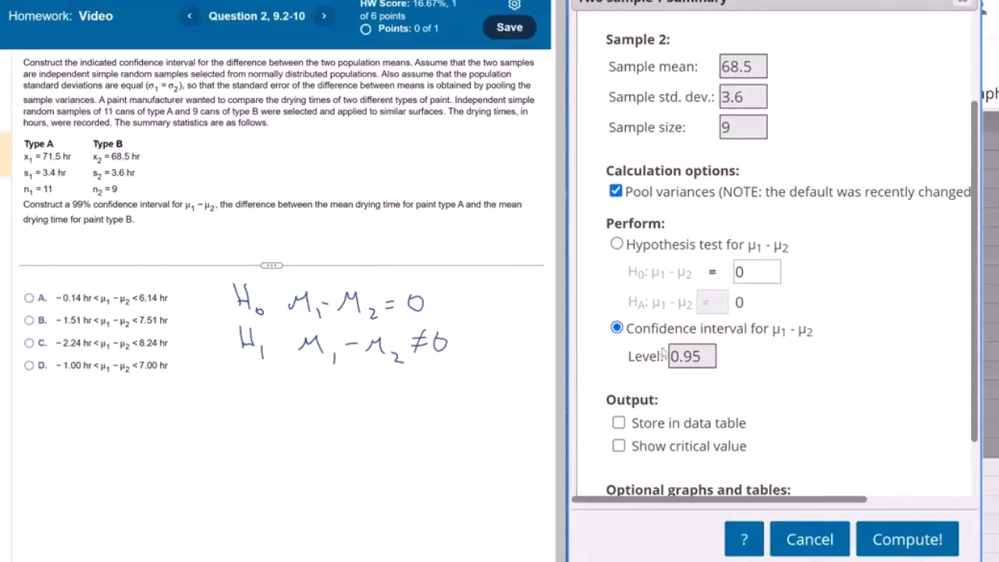
# Step: Compute the interval at a confidence level of 0.99 and answer the question with −1.51 hr < μ1 − μ2 < 7.51 hr
pyautogui.moveTo(691, 356); pyautogui.dragTo(703, 356)
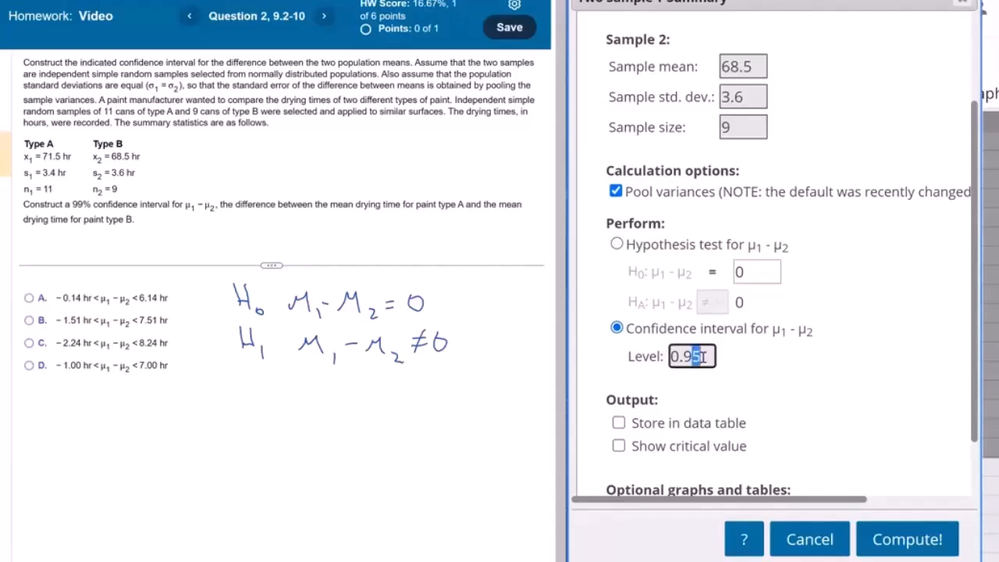
pyautogui.write('9')
pyautogui.scroll(-1, 851, 442)
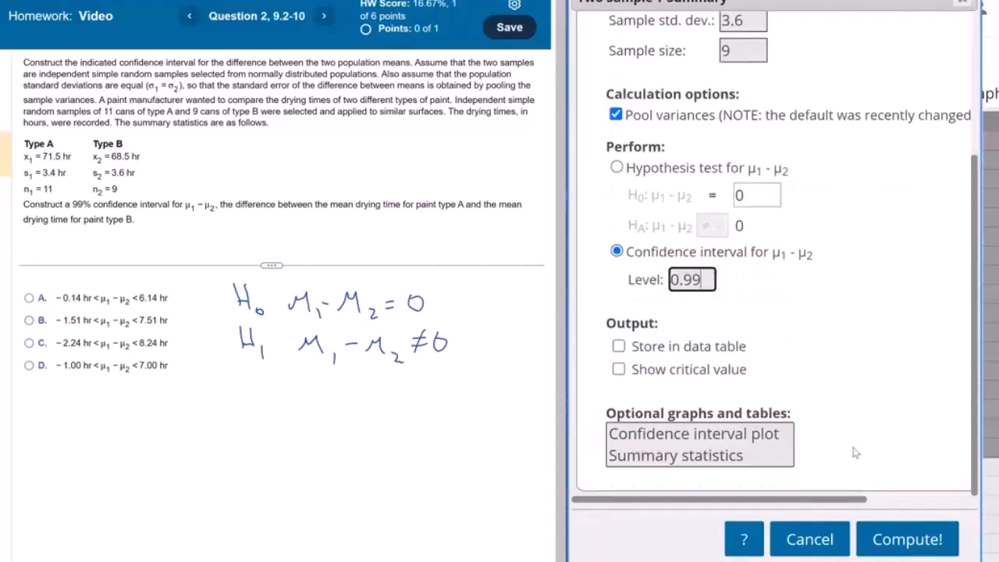
pyautogui.click(892, 540)
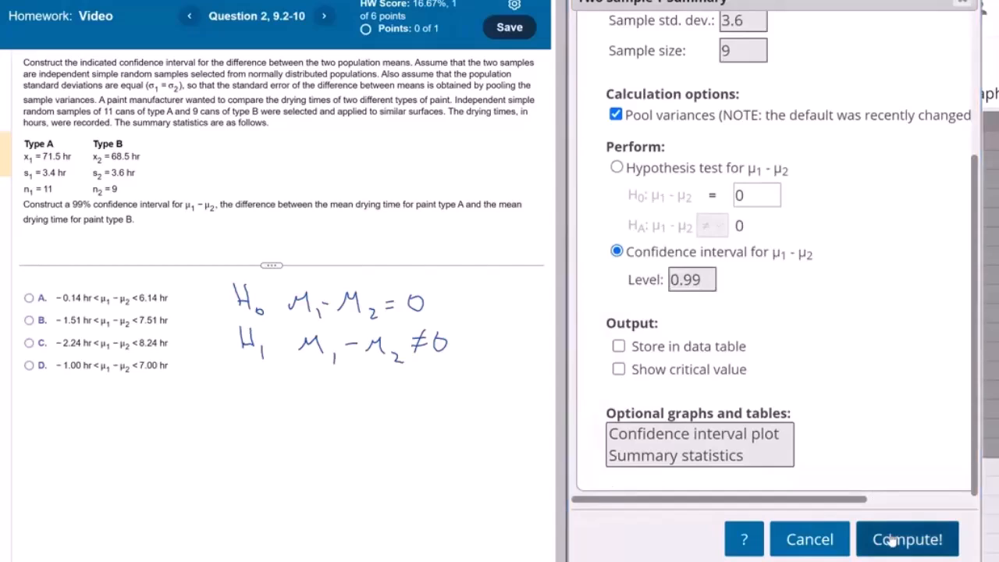
pyautogui.moveTo(915, 486); pyautogui.dragTo(946, 486)
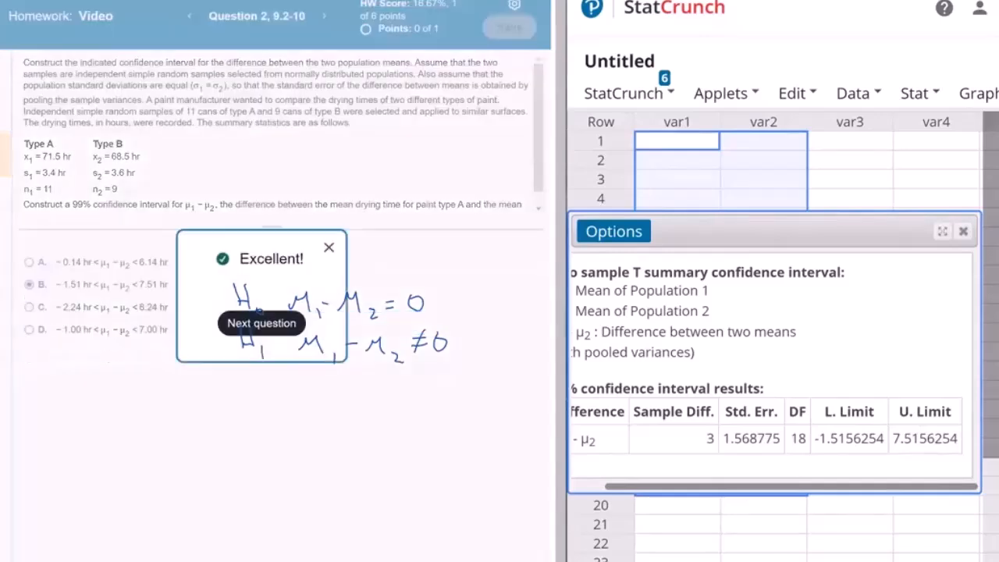
pyautogui.click(329, 248)
# Step: Reopen the computed interval's settings for editing and select the 99% confidence level in the question text
pyautogui.click(614, 231)
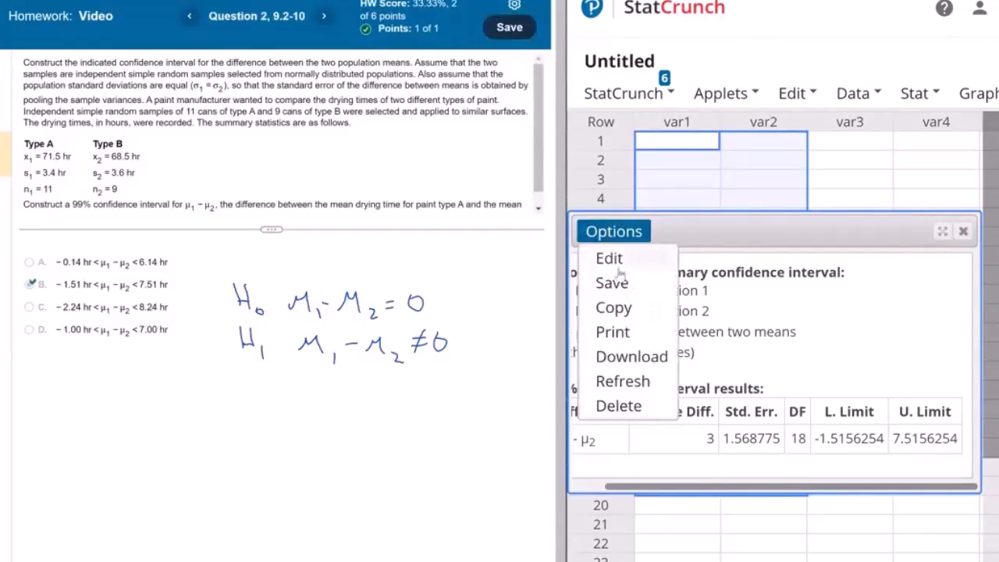
pyautogui.click(616, 264)
pyautogui.scroll(-3, 793, 273)
pyautogui.scroll(3, 796, 280)
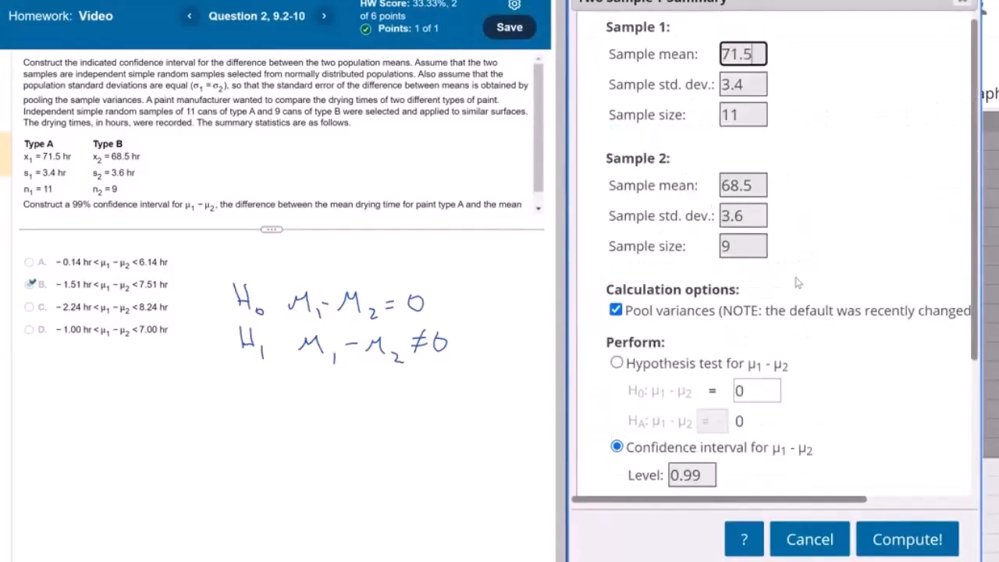
pyautogui.scroll(-3, 798, 282)
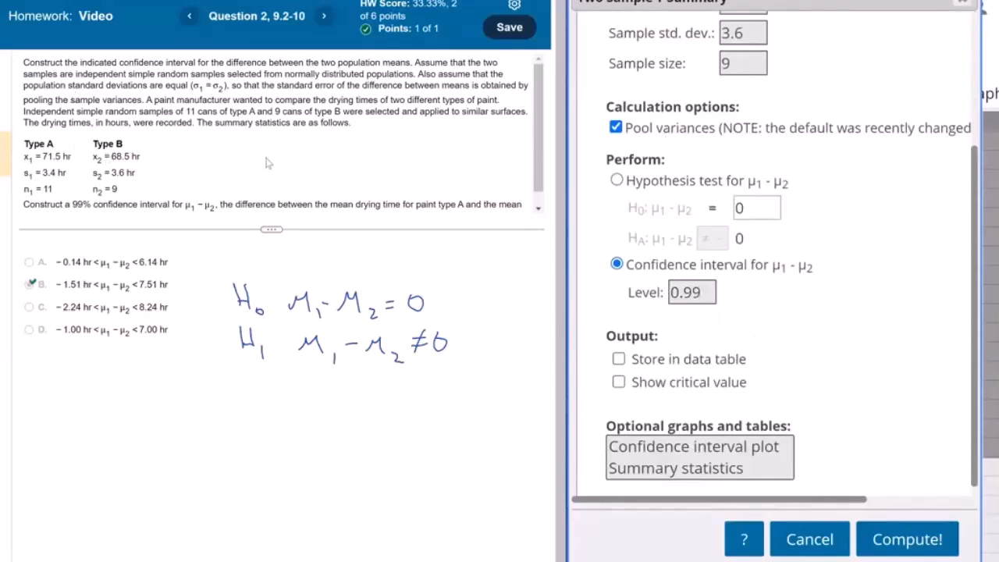
pyautogui.doubleClick(79, 203)
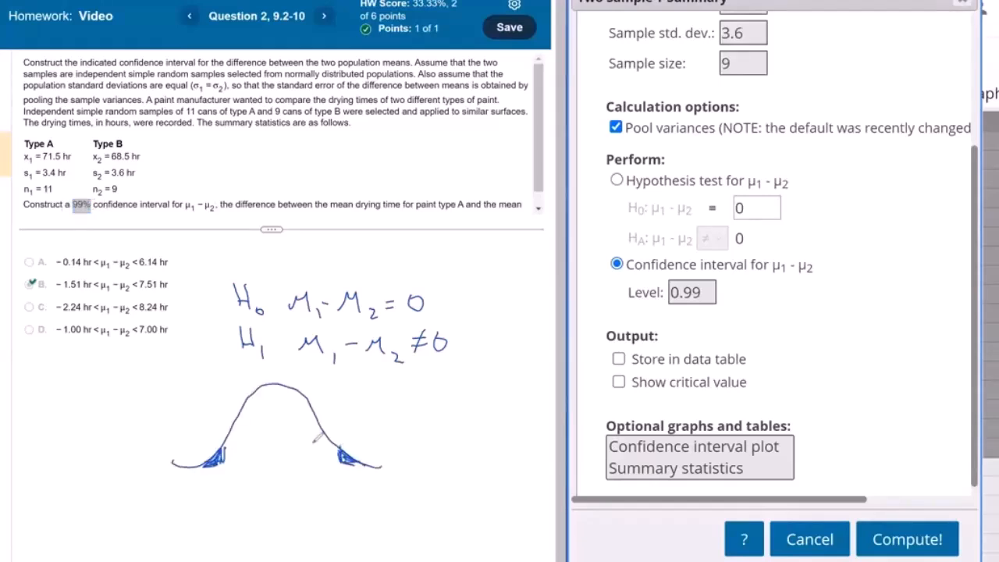
# Step: Label both shaded tails of the bell curve .005, underline the right tail's label and write ×2 after it
pyautogui.click(188, 457)
pyautogui.moveTo(193, 446); pyautogui.dragTo(207, 437)
pyautogui.click(362, 448)
pyautogui.moveTo(371, 437); pyautogui.dragTo(372, 437)
pyautogui.moveTo(383, 434); pyautogui.dragTo(385, 434)
pyautogui.moveTo(400, 423); pyautogui.dragTo(393, 435)
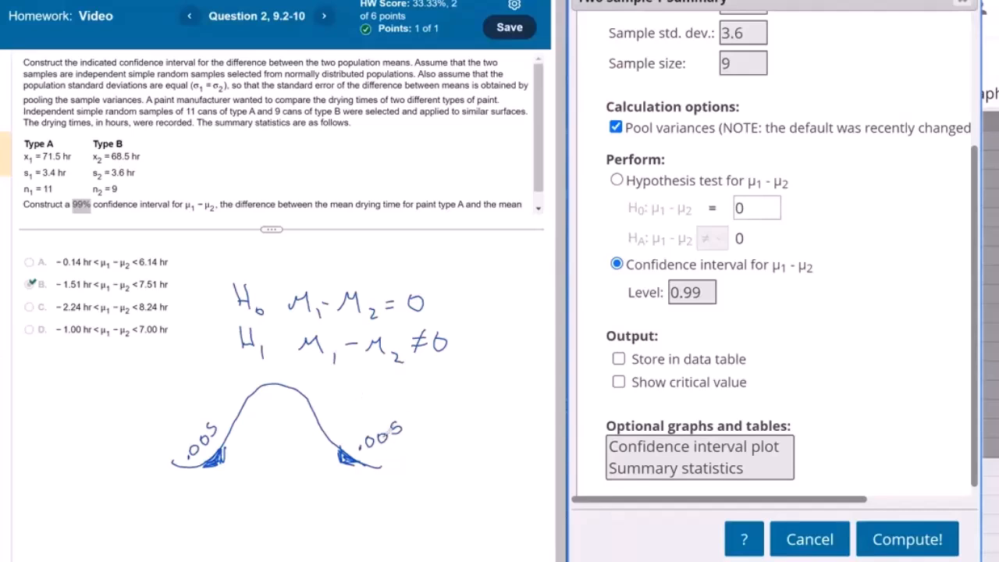
pyautogui.moveTo(373, 456); pyautogui.dragTo(424, 419)
pyautogui.moveTo(424, 408)
pyautogui.mouseDown()
pyautogui.moveTo(416, 419)
pyautogui.moveTo(434, 411)
pyautogui.mouseUp()
# Step: Sketch a second bell curve below with a shaded right tail and label that tail .01 × 2 = .02
pyautogui.moveTo(178, 542)
pyautogui.mouseDown()
pyautogui.moveTo(377, 538)
pyautogui.moveTo(342, 544)
pyautogui.moveTo(352, 532)
pyautogui.mouseUp()
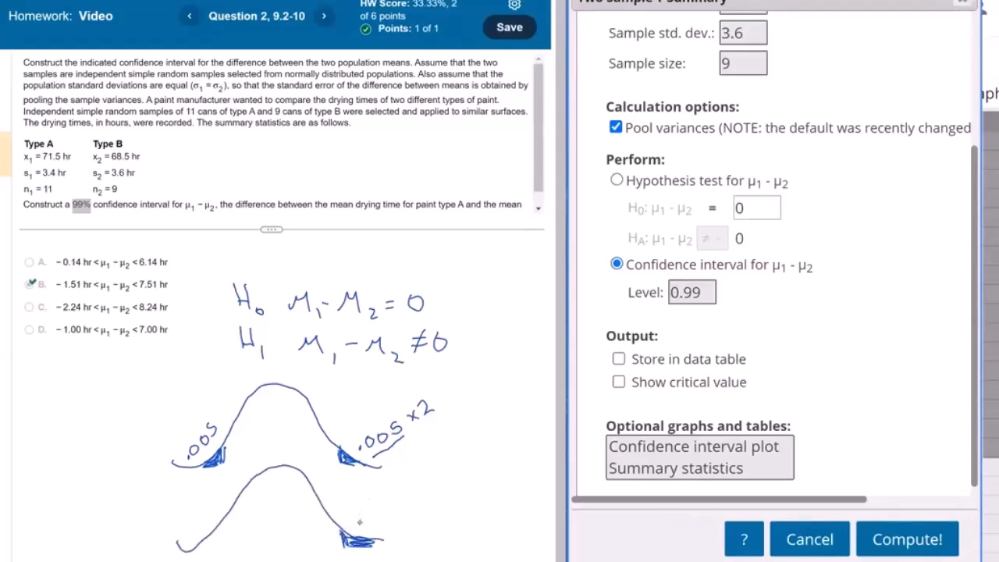
pyautogui.click(360, 521)
pyautogui.moveTo(375, 513); pyautogui.dragTo(385, 523)
pyautogui.moveTo(395, 512)
pyautogui.mouseDown()
pyautogui.moveTo(404, 523)
pyautogui.moveTo(395, 523)
pyautogui.moveTo(470, 496)
pyautogui.moveTo(498, 505)
pyautogui.mouseUp()
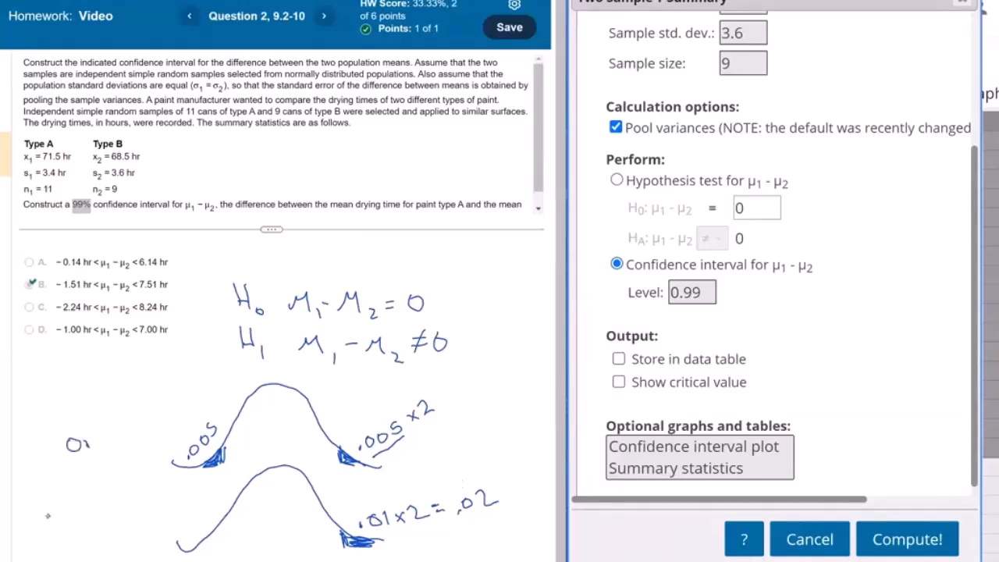
# Step: Handwrite "One-tail Level 2α" beside the lower curve and "two-tail" with its level beside the upper curve
pyautogui.moveTo(53, 511); pyautogui.dragTo(76, 522)
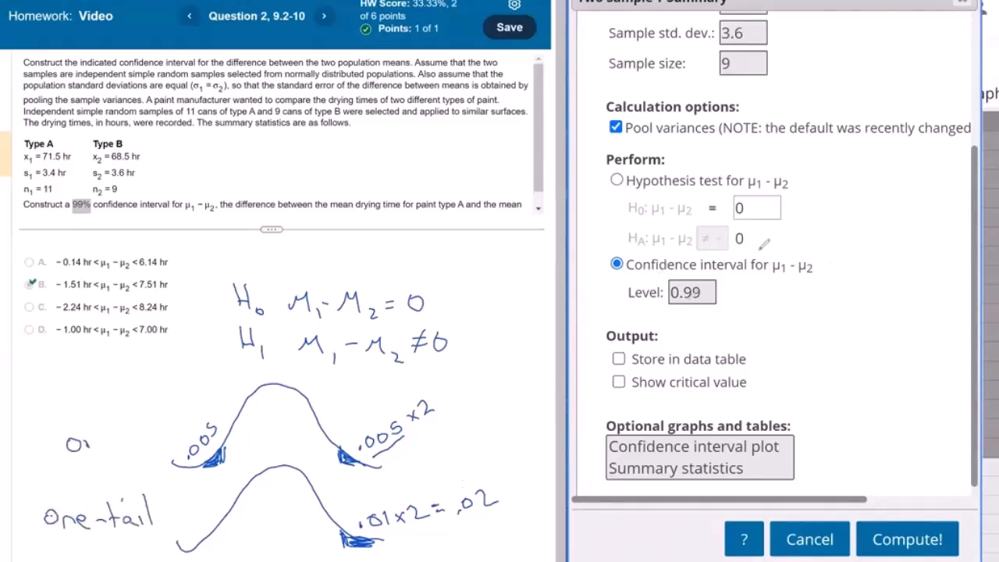
pyautogui.moveTo(33, 527)
pyautogui.mouseDown()
pyautogui.moveTo(78, 550)
pyautogui.moveTo(160, 551)
pyautogui.mouseUp()
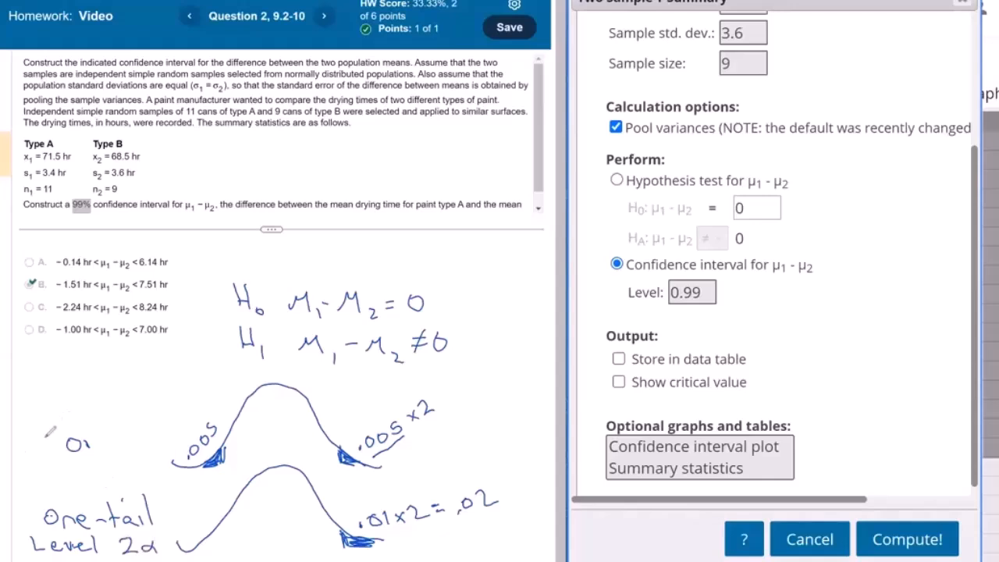
pyautogui.moveTo(30, 421)
pyautogui.mouseDown()
pyautogui.moveTo(34, 440)
pyautogui.moveTo(106, 444)
pyautogui.mouseUp()
pyautogui.moveTo(111, 428); pyautogui.dragTo(135, 448)
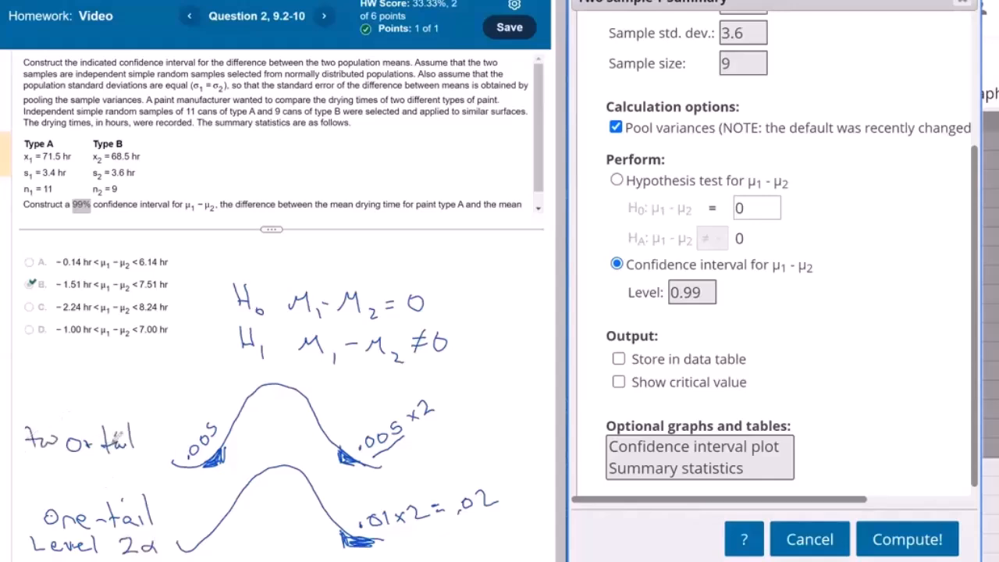
pyautogui.moveTo(34, 452)
pyautogui.mouseDown()
pyautogui.moveTo(53, 471)
pyautogui.moveTo(119, 465)
pyautogui.mouseUp()
pyautogui.moveTo(109, 472)
pyautogui.mouseDown()
pyautogui.moveTo(137, 468)
pyautogui.moveTo(128, 474)
pyautogui.mouseUp()
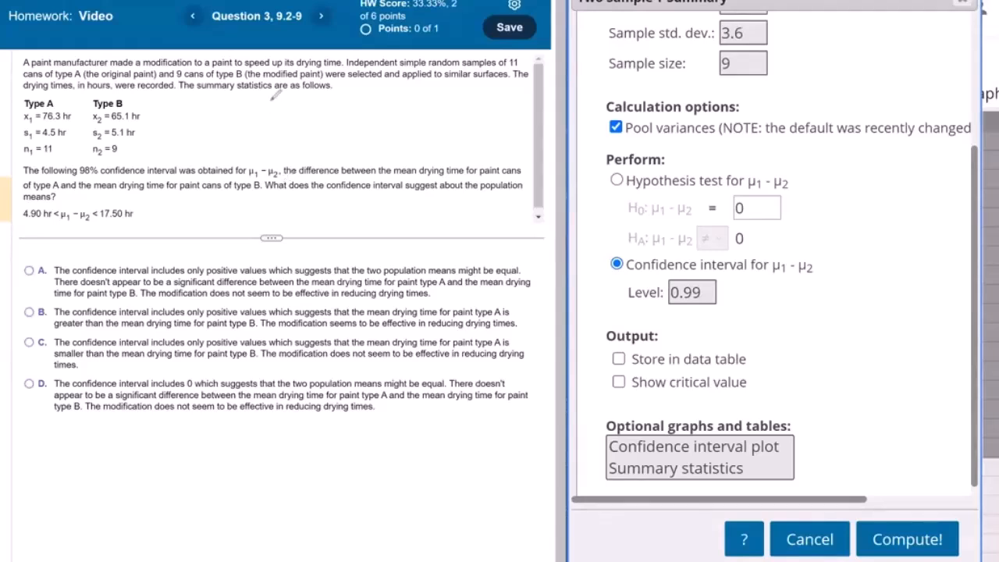
# Step: Handwrite "Type A" above μ1 and "Type B" above μ2 beside the paint modification question's summary statistics
pyautogui.moveTo(270, 102); pyautogui.dragTo(270, 124)
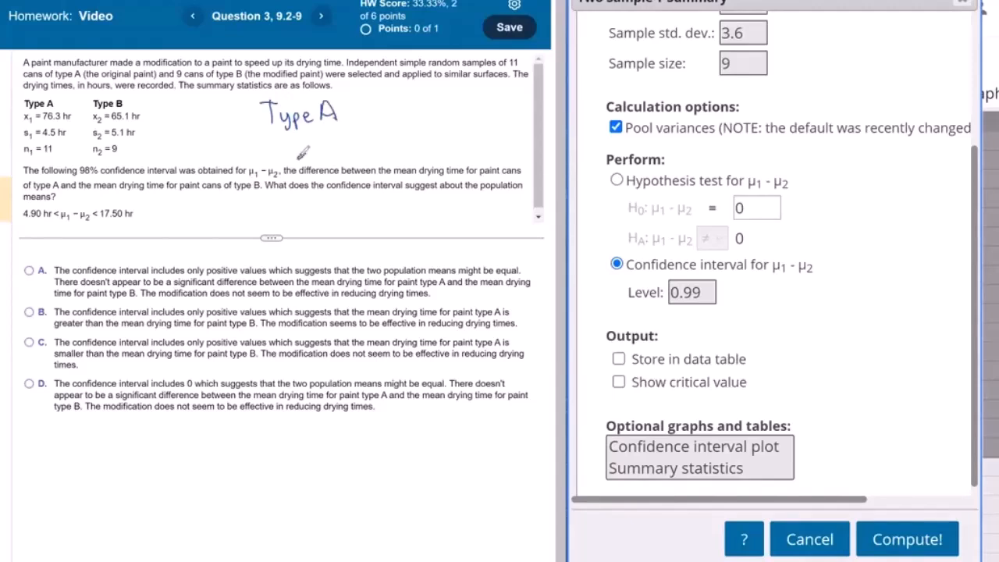
pyautogui.moveTo(298, 160); pyautogui.dragTo(334, 158)
pyautogui.moveTo(401, 102)
pyautogui.mouseDown()
pyautogui.moveTo(403, 122)
pyautogui.moveTo(414, 101)
pyautogui.moveTo(432, 130)
pyautogui.moveTo(461, 124)
pyautogui.mouseUp()
pyautogui.moveTo(472, 98); pyautogui.dragTo(473, 123)
pyautogui.moveTo(426, 156); pyautogui.dragTo(449, 148)
pyautogui.moveTo(456, 148); pyautogui.dragTo(472, 159)
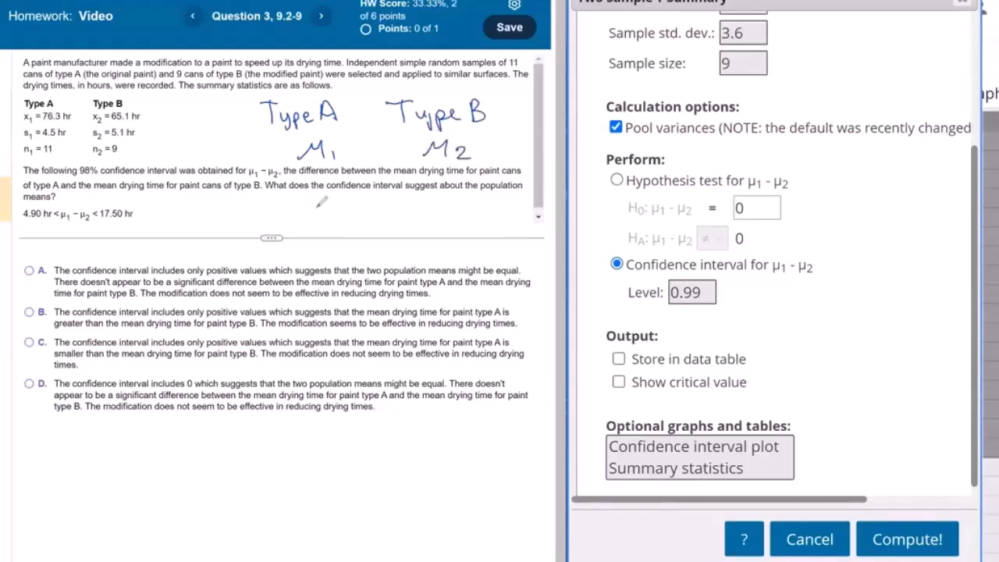
# Step: Handwrite the implication μ1 > μ2 ⇒ μ1 − μ2 > 0 beside the given 98% confidence interval
pyautogui.moveTo(306, 204); pyautogui.dragTo(326, 204)
pyautogui.moveTo(330, 210)
pyautogui.mouseDown()
pyautogui.moveTo(331, 221)
pyautogui.moveTo(370, 205)
pyautogui.mouseUp()
pyautogui.moveTo(376, 214)
pyautogui.mouseDown()
pyautogui.moveTo(387, 225)
pyautogui.moveTo(463, 207)
pyautogui.mouseUp()
pyautogui.moveTo(469, 216)
pyautogui.mouseDown()
pyautogui.moveTo(497, 211)
pyautogui.moveTo(506, 230)
pyautogui.moveTo(514, 224)
pyautogui.mouseUp()
pyautogui.moveTo(528, 208); pyautogui.dragTo(527, 208)
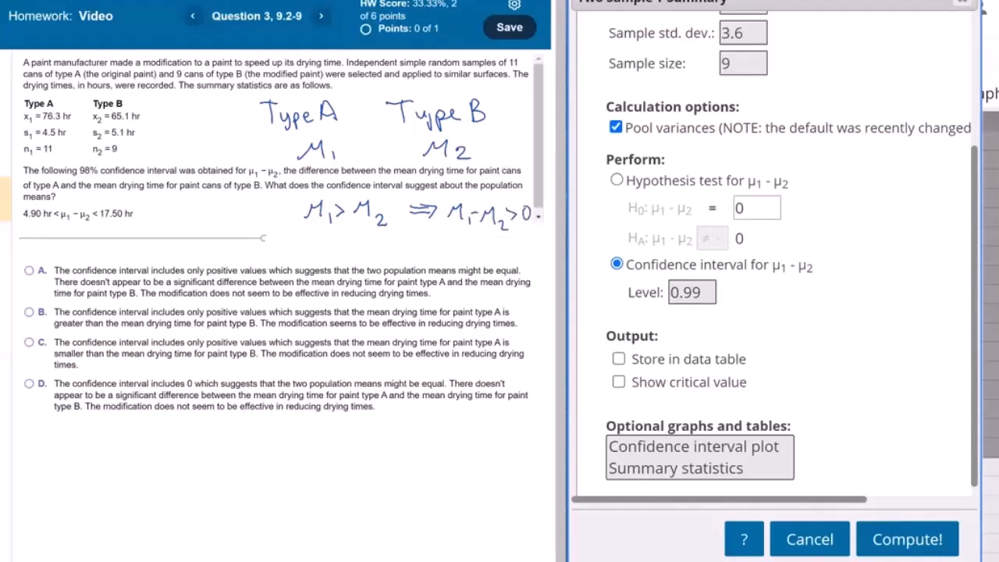
# Step: Handwrite the opposite implication μ1 < μ2 ⇒ μ1 − μ2 < 0 beneath the first one
pyautogui.moveTo(311, 258); pyautogui.dragTo(333, 249)
pyautogui.moveTo(338, 249)
pyautogui.mouseDown()
pyautogui.moveTo(341, 257)
pyautogui.moveTo(388, 250)
pyautogui.mouseUp()
pyautogui.moveTo(393, 254)
pyautogui.mouseDown()
pyautogui.moveTo(406, 262)
pyautogui.moveTo(429, 251)
pyautogui.mouseUp()
pyautogui.moveTo(412, 258); pyautogui.dragTo(428, 258)
pyautogui.moveTo(422, 248)
pyautogui.mouseDown()
pyautogui.moveTo(424, 262)
pyautogui.moveTo(468, 249)
pyautogui.mouseUp()
pyautogui.moveTo(476, 250); pyautogui.dragTo(475, 264)
pyautogui.moveTo(475, 255); pyautogui.dragTo(485, 254)
pyautogui.moveTo(491, 263); pyautogui.dragTo(501, 250)
pyautogui.moveTo(502, 253); pyautogui.dragTo(525, 264)
pyautogui.moveTo(535, 251); pyautogui.dragTo(535, 251)
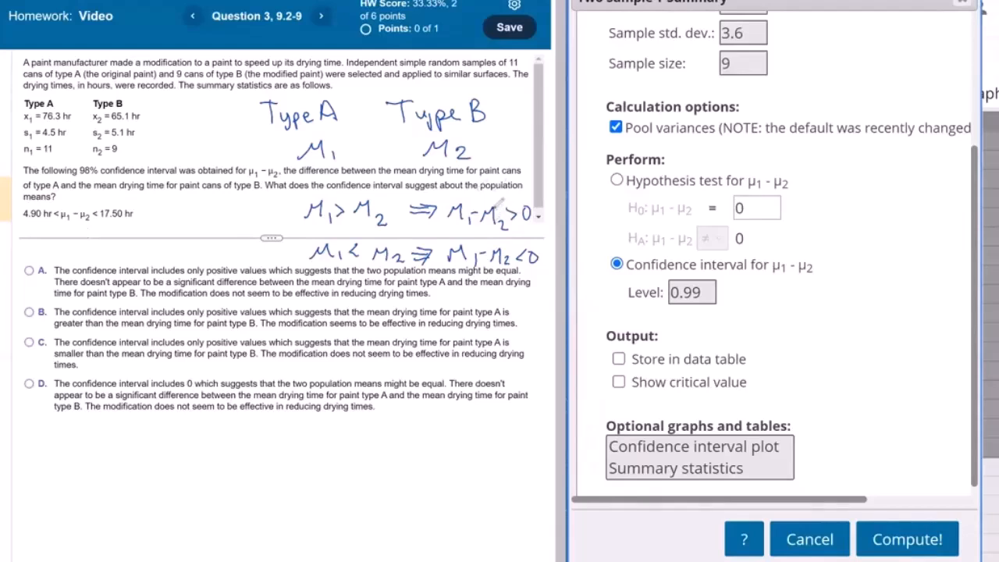
# Step: Mark the μ1 > μ2 case with an arrow and answer that type A's mean drying time is greater and the modification seems effective
pyautogui.moveTo(248, 211); pyautogui.dragTo(284, 211)
pyautogui.moveTo(278, 206); pyautogui.dragTo(278, 216)
pyautogui.click(29, 312)
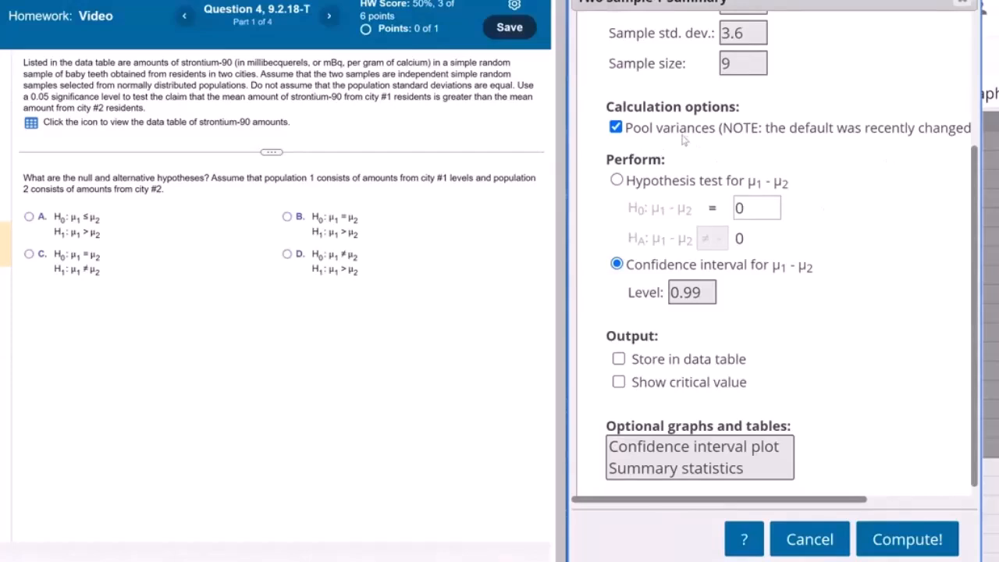
# Step: Turn off pooled variances for the strontium-90 question and highlight its 0.05 significance level
pyautogui.click(616, 128)
pyautogui.click(165, 218)
pyautogui.moveTo(20, 98); pyautogui.dragTo(94, 98)
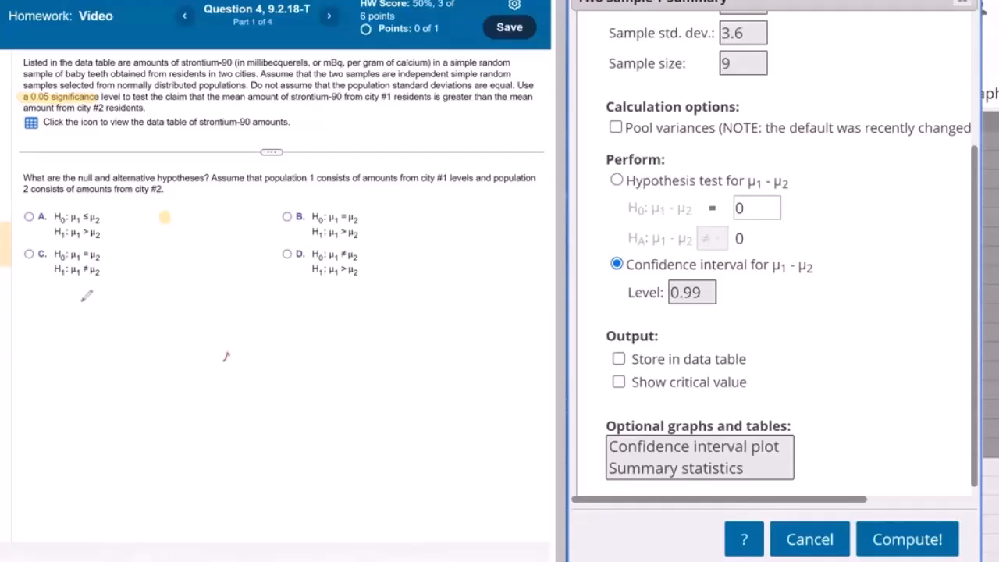
# Step: Handwrite the null hypothesis H0: μ1 = μ2 below the answer choices of the strontium-90 question
pyautogui.moveTo(82, 301); pyautogui.dragTo(83, 329)
pyautogui.moveTo(103, 303)
pyautogui.mouseDown()
pyautogui.moveTo(105, 329)
pyautogui.moveTo(210, 343)
pyautogui.moveTo(229, 324)
pyautogui.moveTo(283, 341)
pyautogui.mouseUp()
pyautogui.click(138, 314)
pyautogui.click(139, 328)
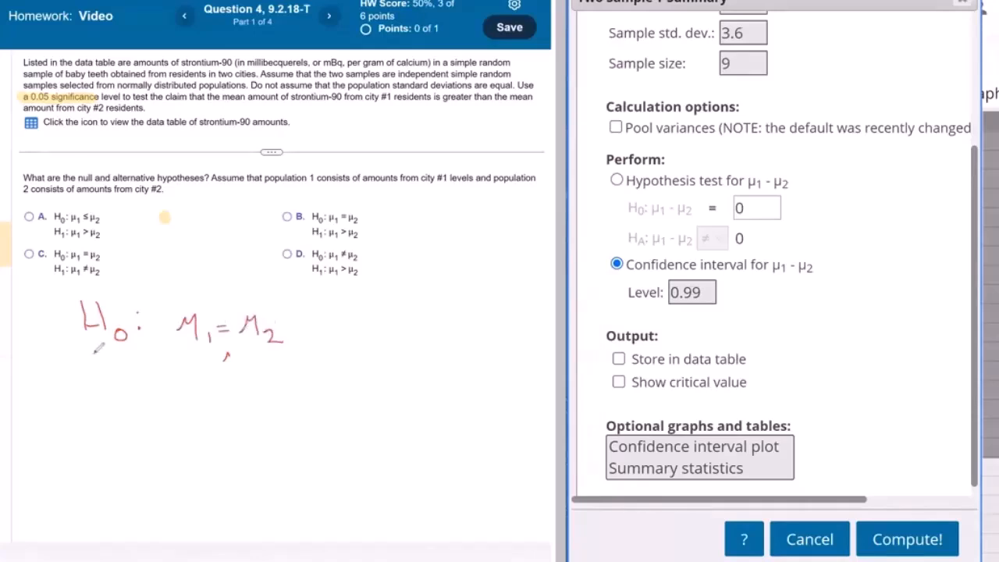
# Step: Handwrite the alternative hypothesis H1: μ1 > μ2 beneath the null hypothesis
pyautogui.moveTo(96, 353)
pyautogui.mouseDown()
pyautogui.moveTo(96, 383)
pyautogui.moveTo(116, 381)
pyautogui.mouseUp()
pyautogui.moveTo(97, 369)
pyautogui.mouseDown()
pyautogui.moveTo(116, 367)
pyautogui.moveTo(131, 394)
pyautogui.mouseUp()
pyautogui.click(144, 363)
pyautogui.click(147, 375)
pyautogui.moveTo(192, 380)
pyautogui.mouseDown()
pyautogui.moveTo(208, 373)
pyautogui.moveTo(220, 381)
pyautogui.mouseUp()
pyautogui.moveTo(232, 379)
pyautogui.mouseDown()
pyautogui.moveTo(234, 391)
pyautogui.moveTo(259, 368)
pyautogui.moveTo(248, 379)
pyautogui.moveTo(282, 371)
pyautogui.moveTo(291, 385)
pyautogui.moveTo(320, 394)
pyautogui.mouseUp()
# Step: Bracket both handwritten hypotheses with the note "one tail" and submit choice B, H0: μ1 = μ2 and H1: μ1 > μ2
pyautogui.moveTo(338, 295); pyautogui.dragTo(364, 382)
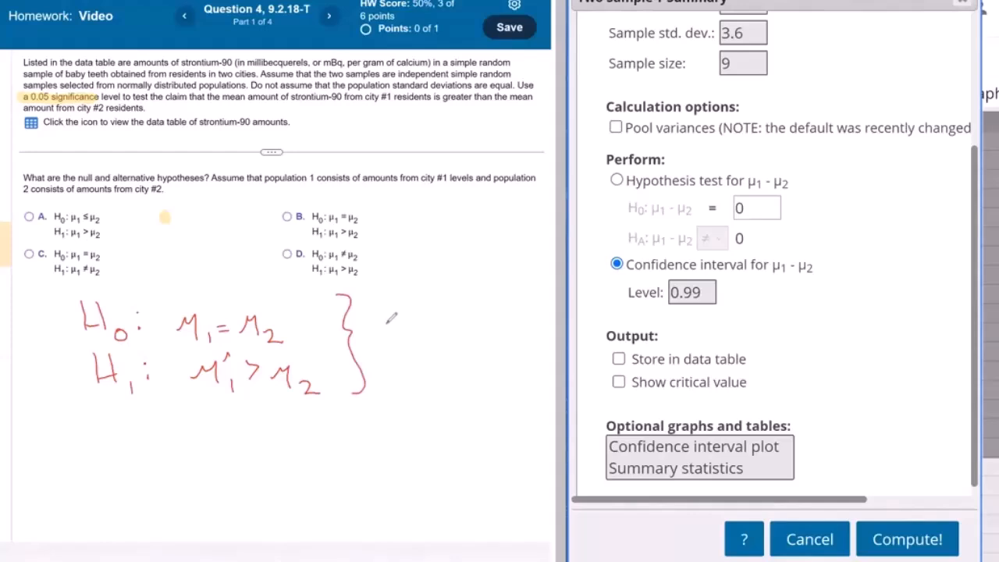
pyautogui.moveTo(390, 323)
pyautogui.mouseDown()
pyautogui.moveTo(421, 327)
pyautogui.moveTo(438, 301)
pyautogui.moveTo(439, 322)
pyautogui.moveTo(445, 314)
pyautogui.moveTo(470, 340)
pyautogui.mouseUp()
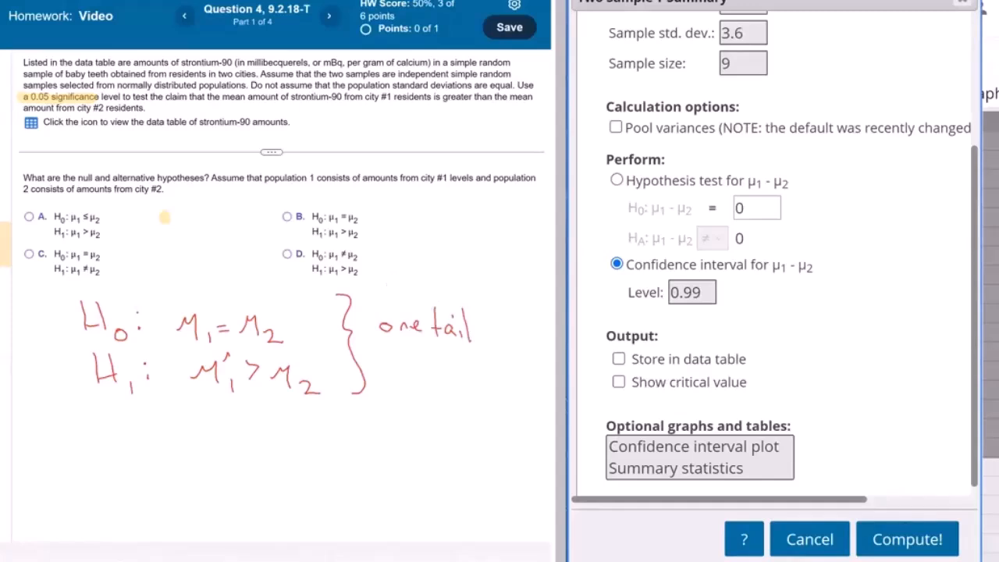
pyautogui.click(342, 228)
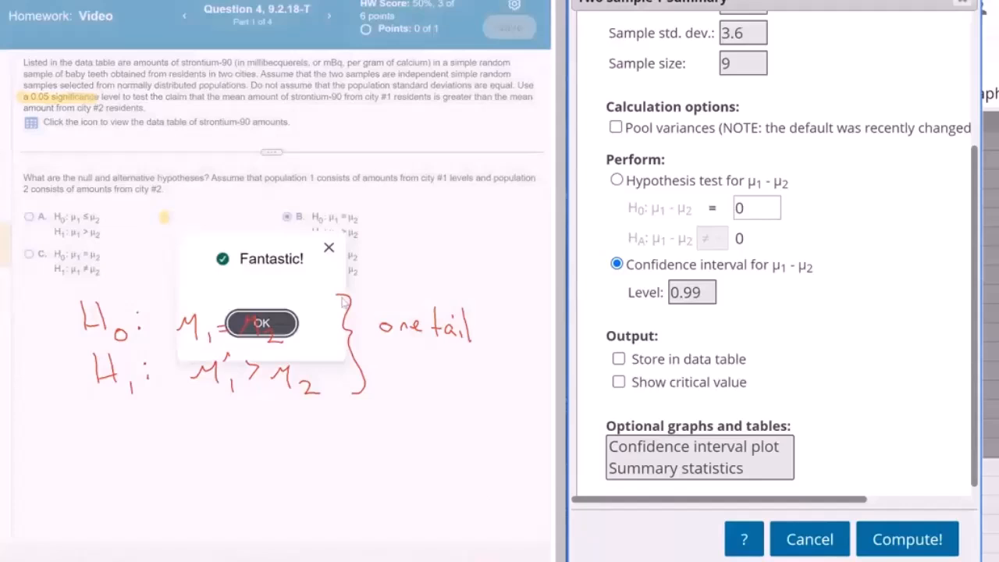
pyautogui.click(262, 322)
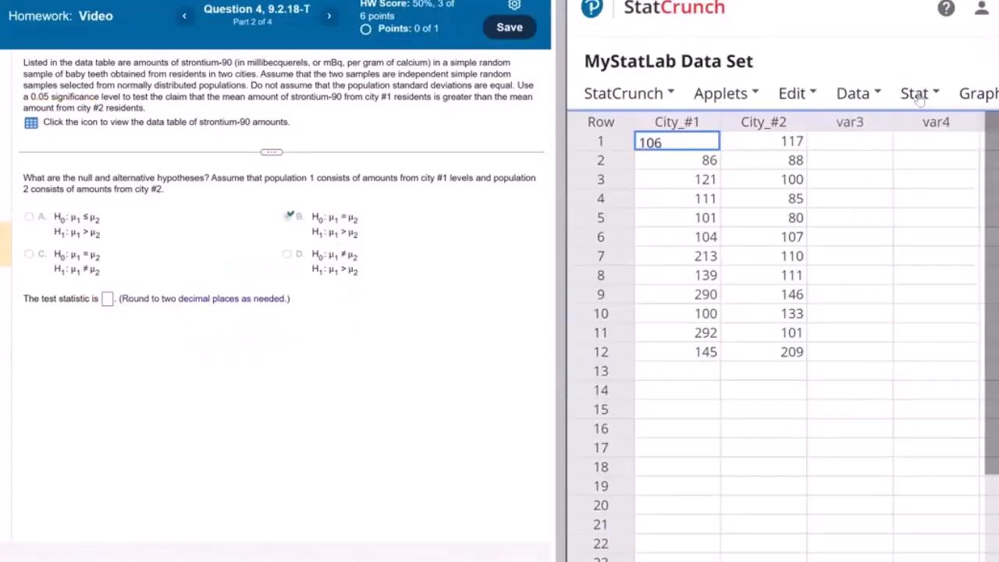
# Step: Start a two-sample T test with data in StatCrunch, using City_#1 as sample 1 and City_#2 as sample 2
pyautogui.click(918, 94)
pyautogui.moveTo(863, 219)
pyautogui.moveTo(734, 251)
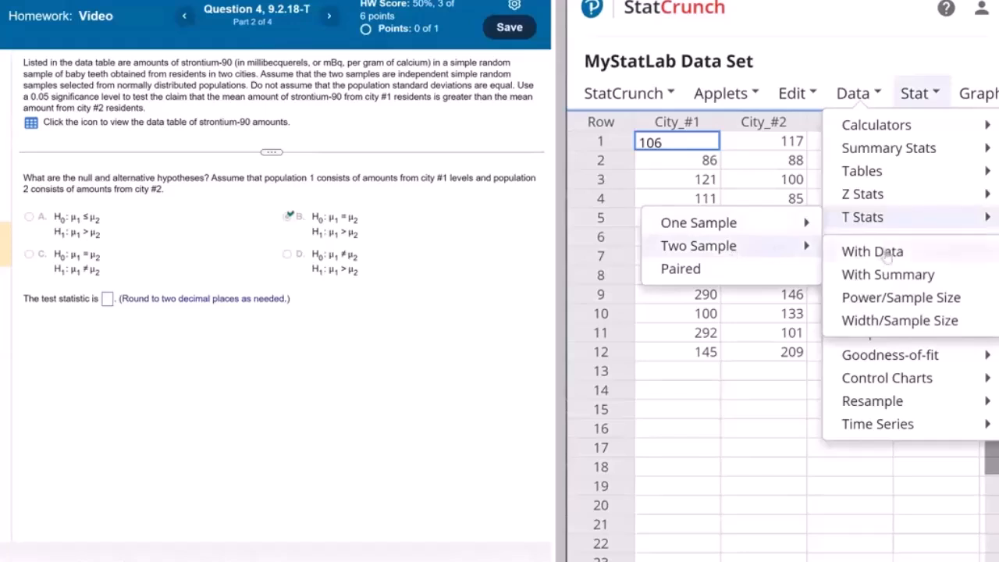
pyautogui.click(888, 253)
pyautogui.click(660, 81)
pyautogui.click(660, 122)
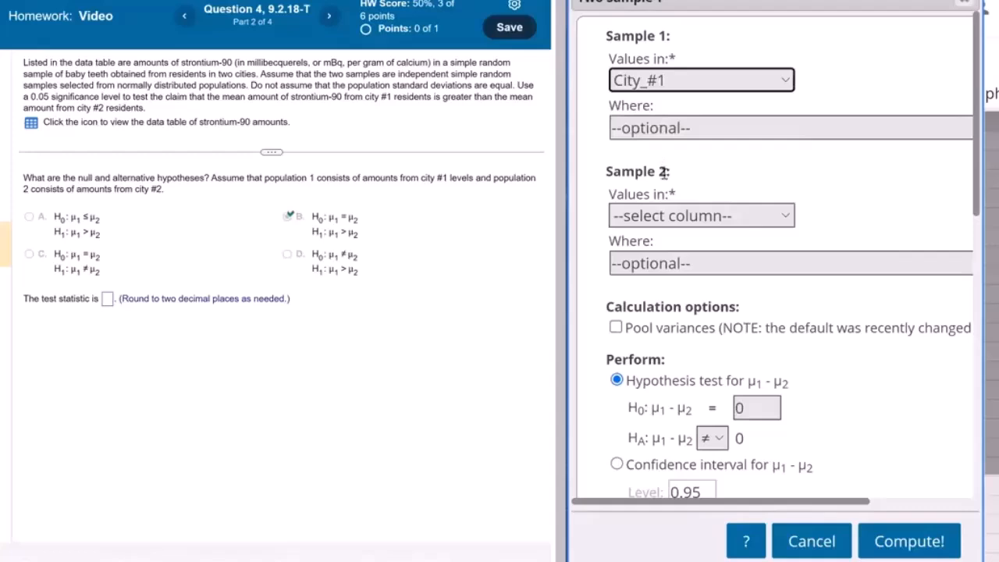
pyautogui.click(661, 217)
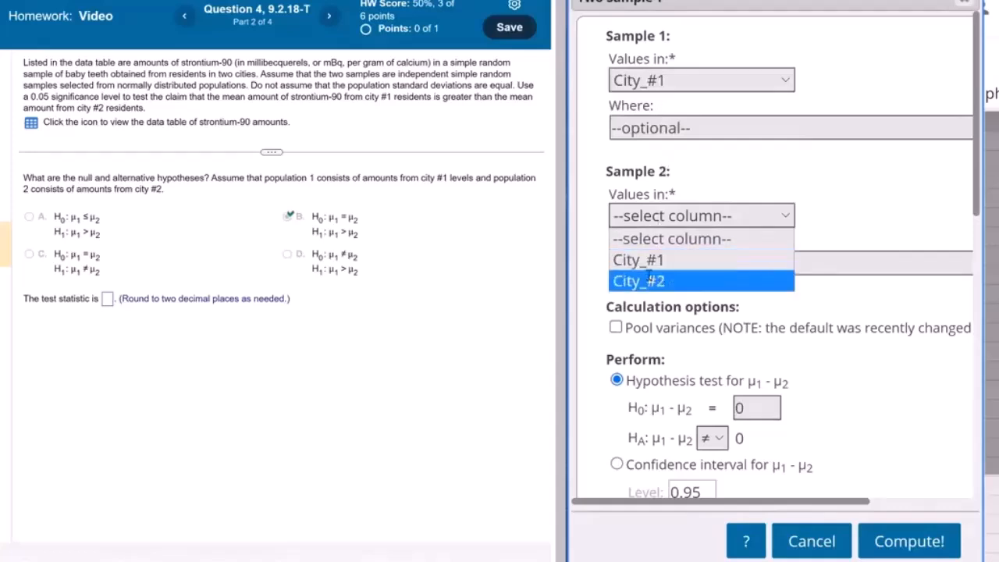
pyautogui.click(651, 280)
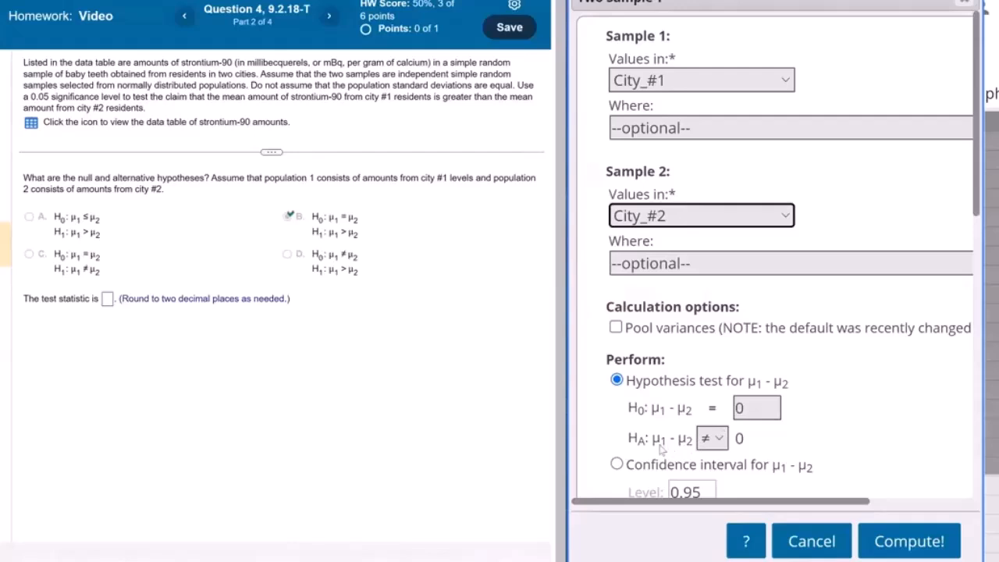
# Step: Set the alternative hypothesis to μ1 − μ2 > 0 and compute the hypothesis test
pyautogui.click(721, 444)
pyautogui.click(713, 491)
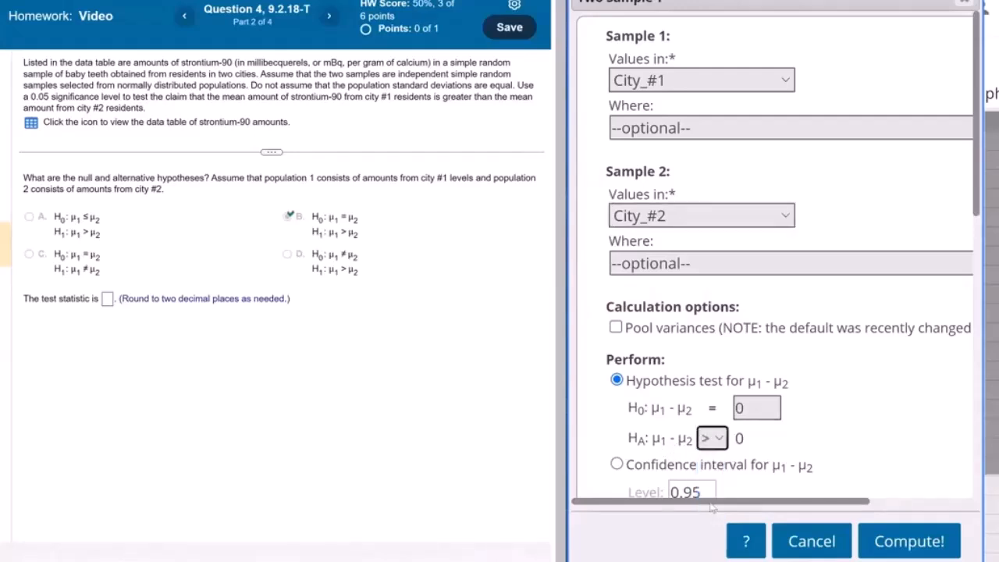
pyautogui.scroll(-2, 713, 469)
pyautogui.click(902, 539)
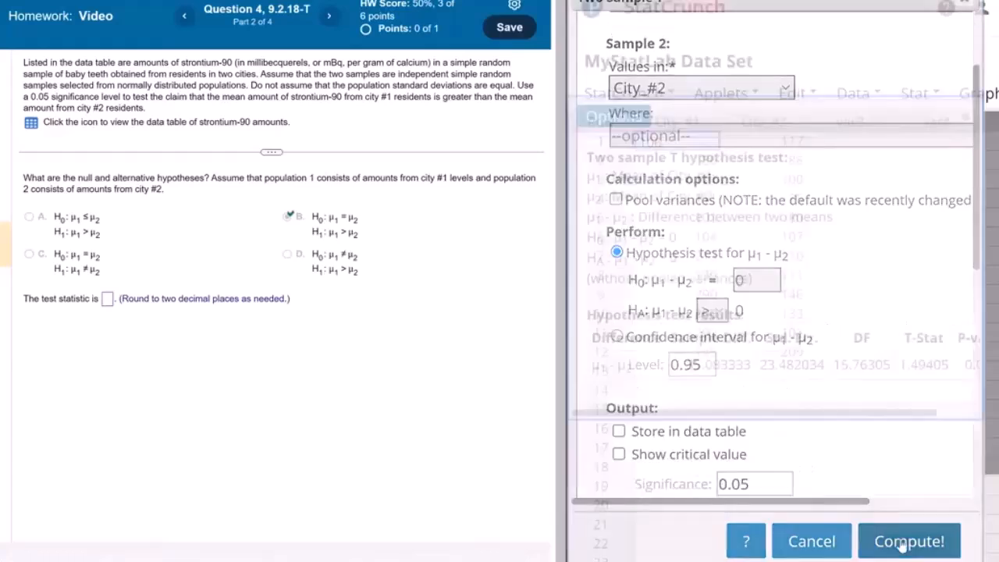
# Step: Highlight the T-Stat and P-value in the results and submit 1.49 as the test statistic and 0.078 as the P-value
pyautogui.moveTo(900, 364); pyautogui.dragTo(923, 364)
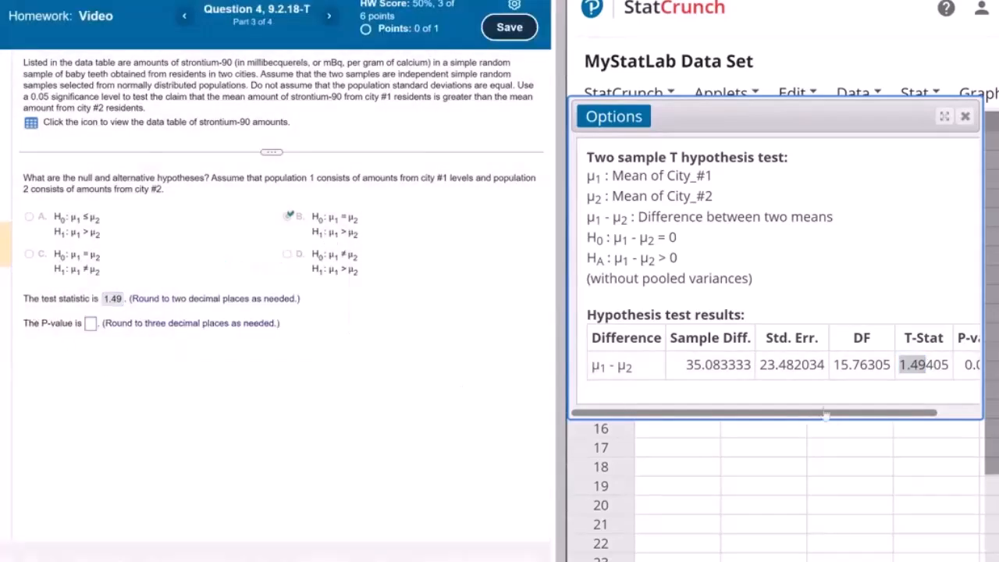
pyautogui.moveTo(896, 414); pyautogui.dragTo(937, 414)
pyautogui.moveTo(918, 364); pyautogui.dragTo(943, 372)
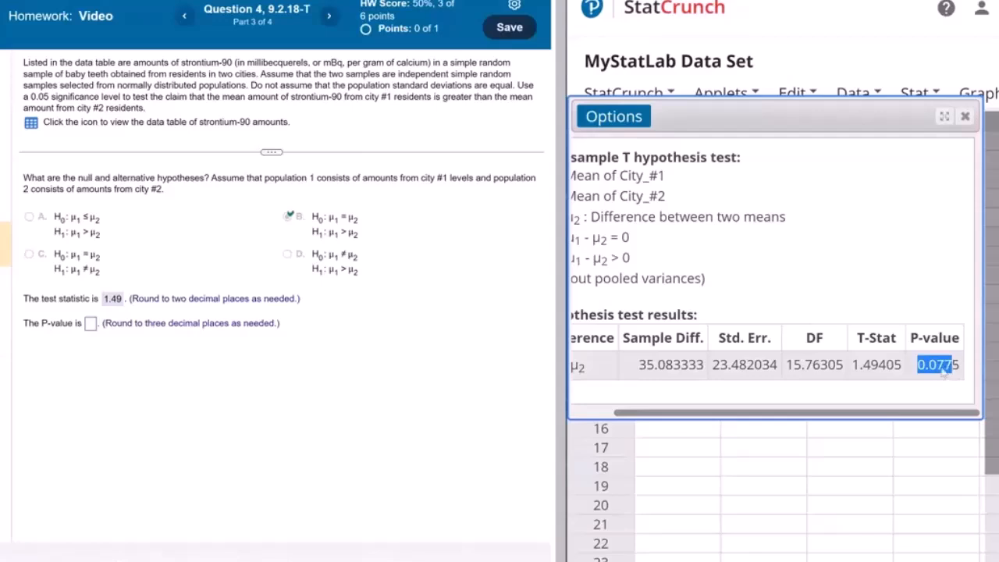
pyautogui.rightClick(943, 370)
pyautogui.click(919, 377)
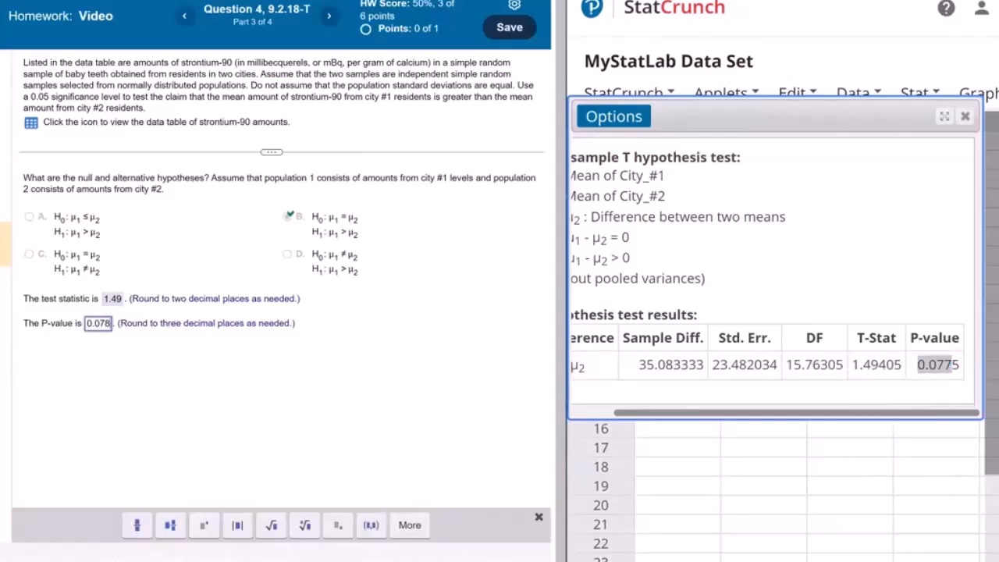
pyautogui.click(266, 290)
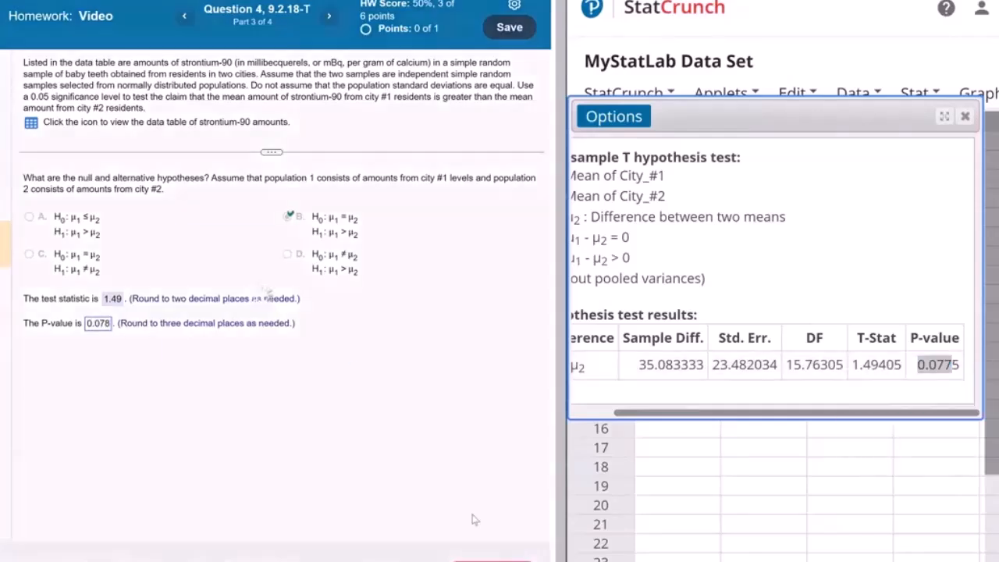
pyautogui.click(490, 555)
pyautogui.click(261, 321)
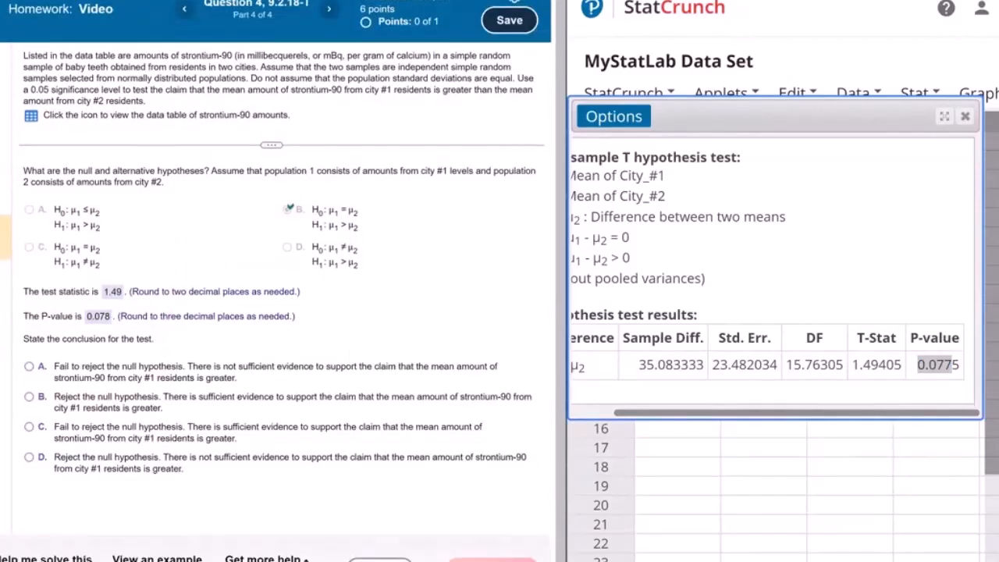
# Step: Handwrite the comparison "P value > .05" beside the P-value answer, with the inequality sign inside a box
pyautogui.moveTo(376, 304)
pyautogui.mouseDown()
pyautogui.moveTo(379, 330)
pyautogui.moveTo(379, 317)
pyautogui.moveTo(442, 333)
pyautogui.mouseUp()
pyautogui.moveTo(456, 326); pyautogui.dragTo(495, 326)
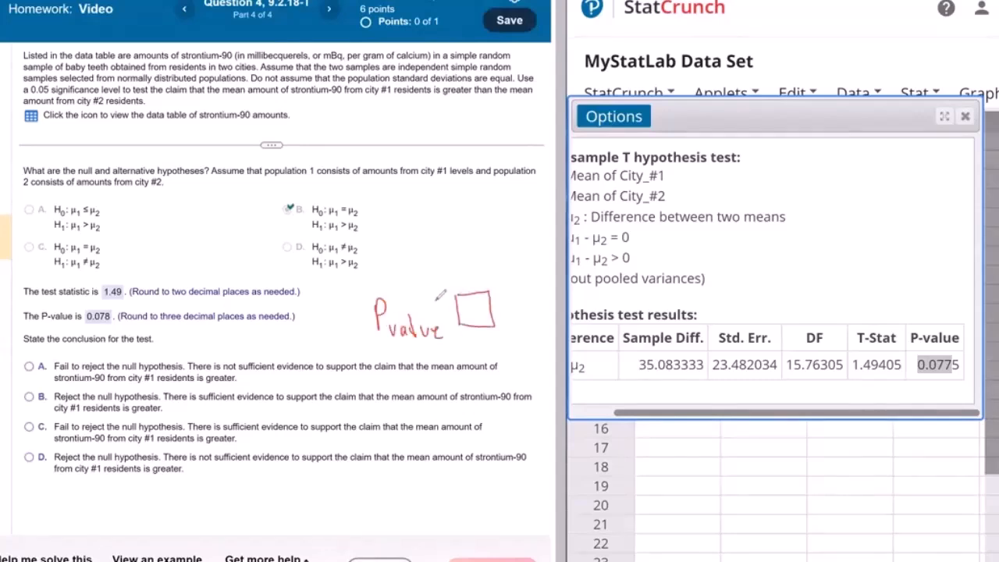
pyautogui.click(509, 312)
pyautogui.moveTo(525, 307); pyautogui.dragTo(530, 313)
pyautogui.moveTo(461, 297); pyautogui.dragTo(464, 323)
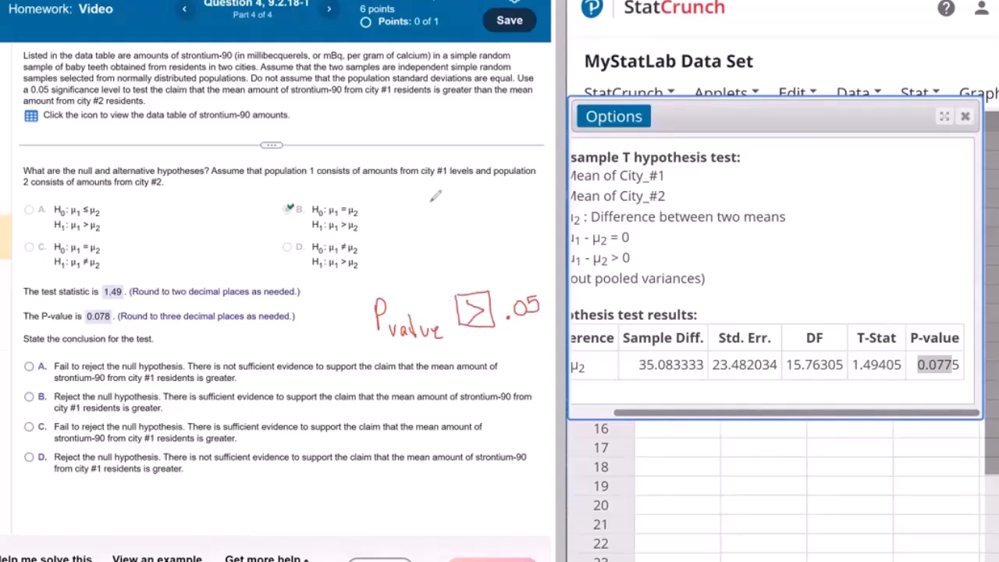
# Step: Sketch a bell curve above the comparison, marking its right tail as .05 and labelling it "Rejection" with an arrow
pyautogui.moveTo(391, 247)
pyautogui.mouseDown()
pyautogui.moveTo(453, 188)
pyautogui.moveTo(504, 204)
pyautogui.moveTo(544, 244)
pyautogui.moveTo(520, 250)
pyautogui.moveTo(520, 233)
pyautogui.mouseUp()
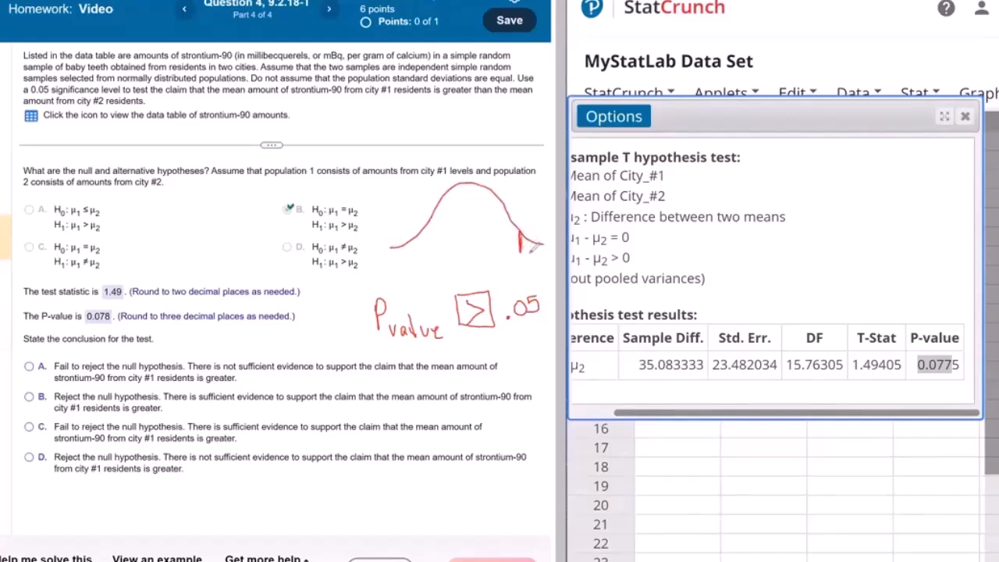
pyautogui.click(528, 261)
pyautogui.moveTo(534, 256); pyautogui.dragTo(538, 260)
pyautogui.moveTo(521, 186); pyautogui.dragTo(522, 202)
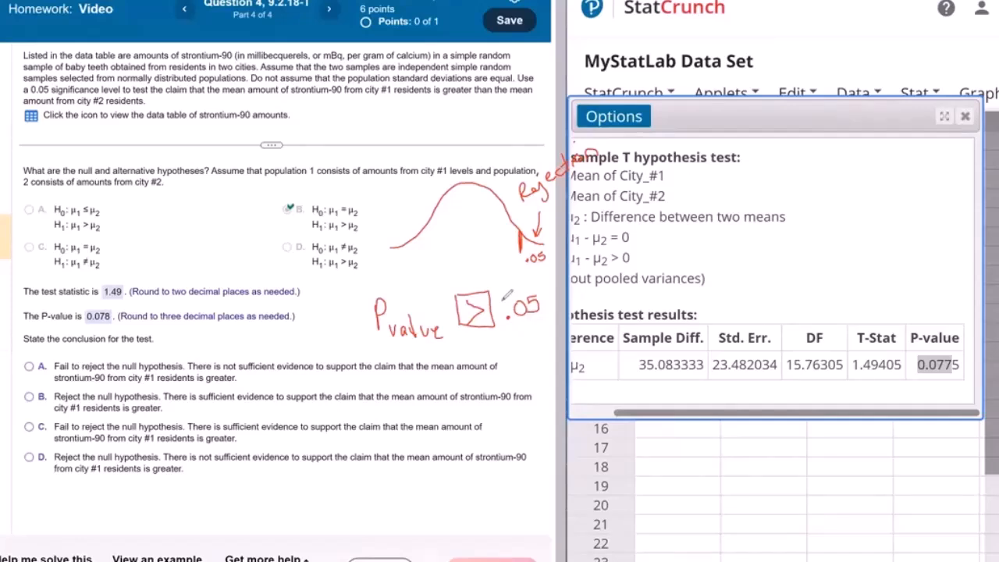
# Step: Draw a blue line just left of the rejection cutoff and write "FTR" in blue under the bell curve
pyautogui.moveTo(510, 223); pyautogui.dragTo(512, 249)
pyautogui.moveTo(455, 209)
pyautogui.mouseDown()
pyautogui.moveTo(448, 233)
pyautogui.moveTo(463, 205)
pyautogui.mouseUp()
pyautogui.moveTo(451, 221); pyautogui.dragTo(474, 200)
pyautogui.moveTo(466, 203)
pyautogui.mouseDown()
pyautogui.moveTo(468, 226)
pyautogui.moveTo(475, 201)
pyautogui.mouseUp()
pyautogui.moveTo(475, 200); pyautogui.dragTo(490, 221)
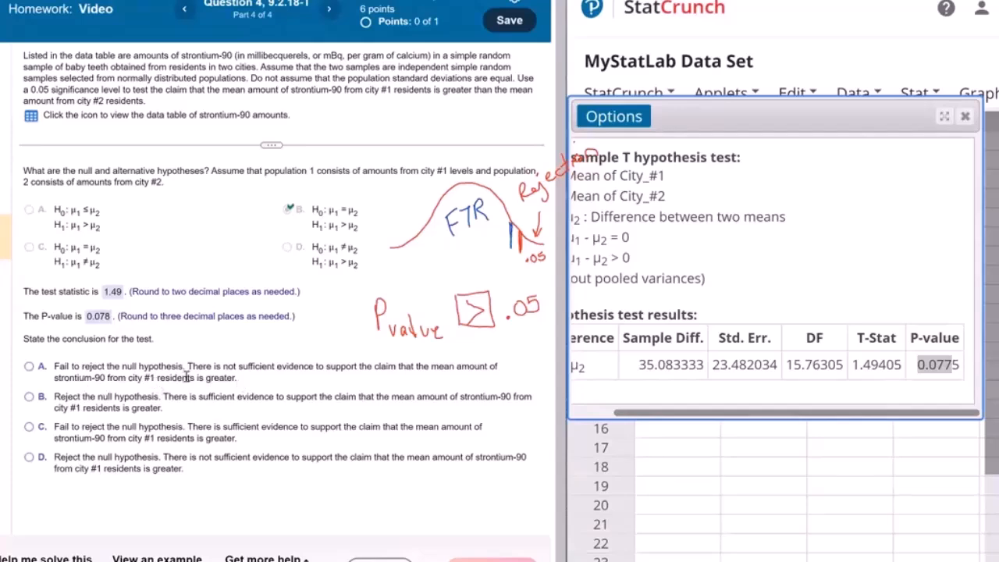
# Step: Submit conclusion A: fail to reject the null hypothesis, with not sufficient evidence that city #1's mean strontium-90 amount is greater
pyautogui.click(39, 372)
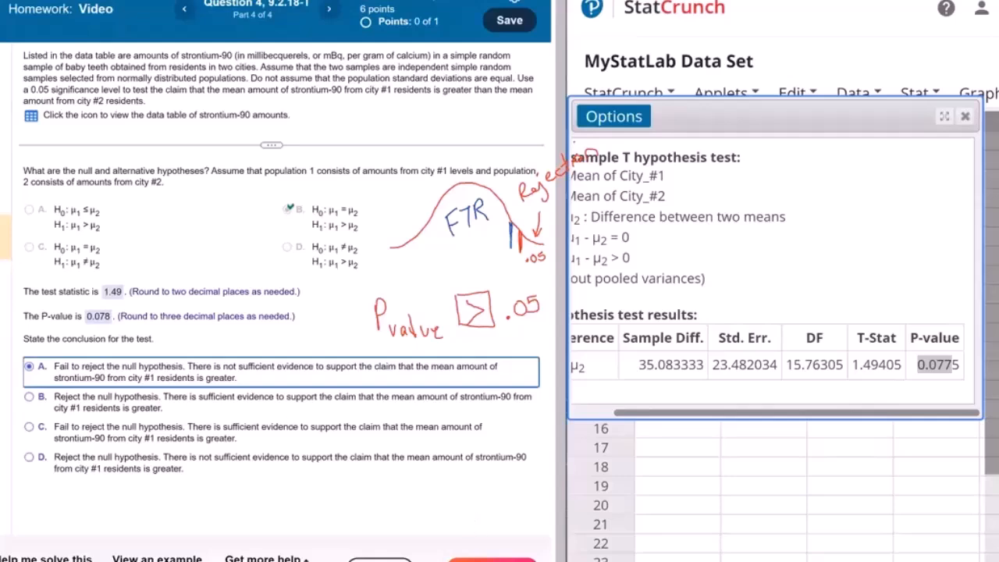
pyautogui.click(485, 560)
pyautogui.click(264, 315)
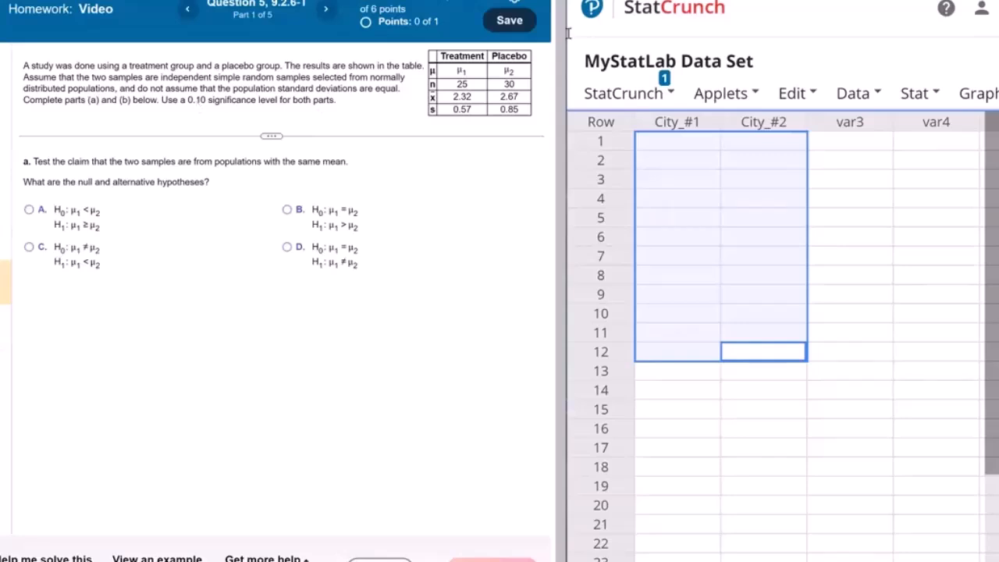
# Step: Start a two-sample T test from summary statistics and enter sample 1's mean 2.32, standard deviation .57 and size 25
pyautogui.click(919, 94)
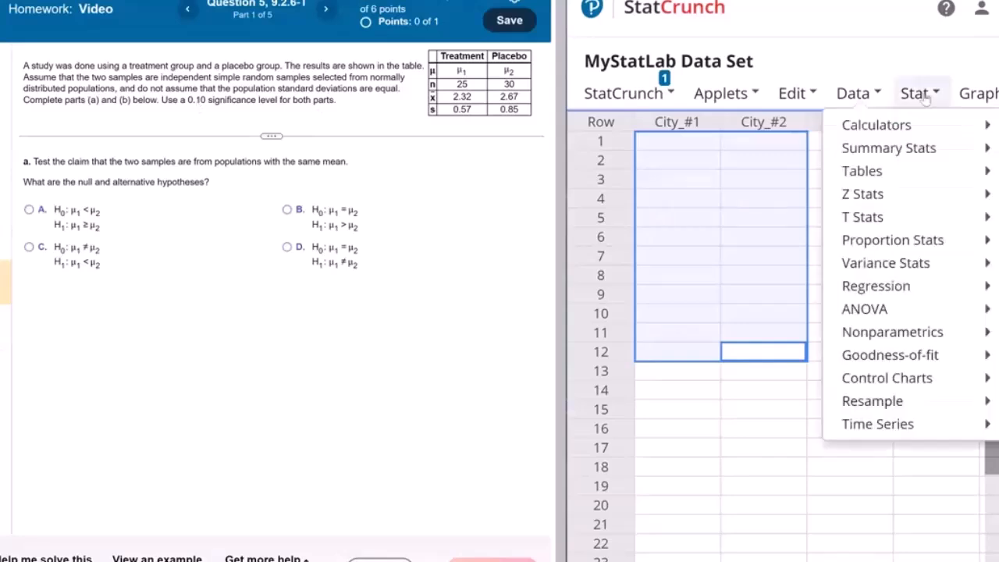
pyautogui.click(926, 97)
pyautogui.click(926, 97)
pyautogui.moveTo(873, 217)
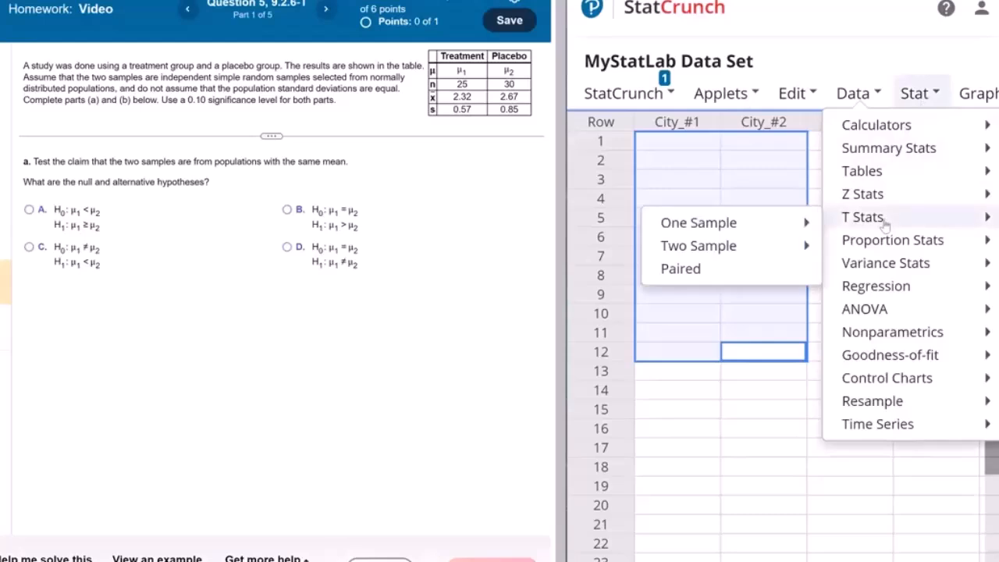
pyautogui.moveTo(724, 247)
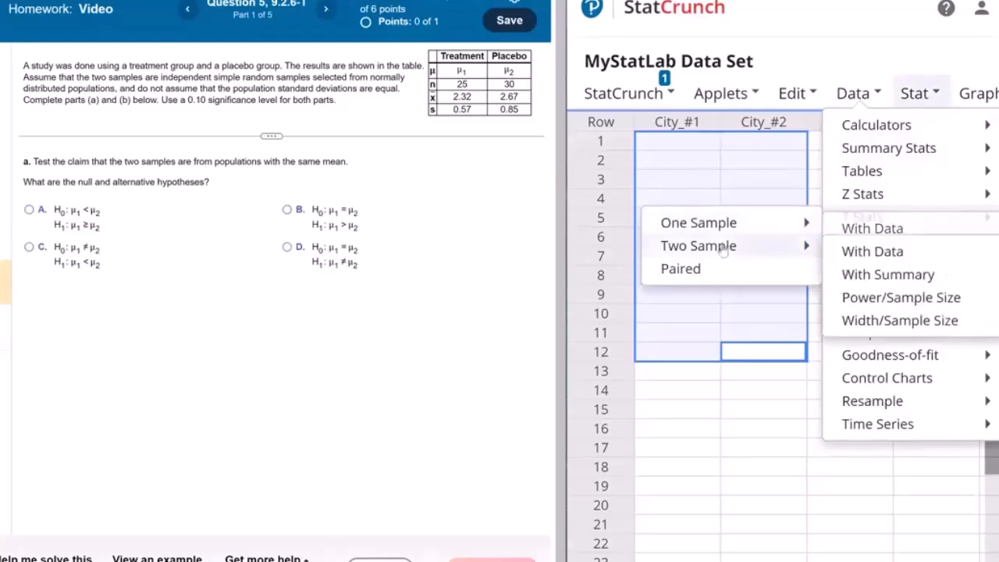
pyautogui.click(888, 274)
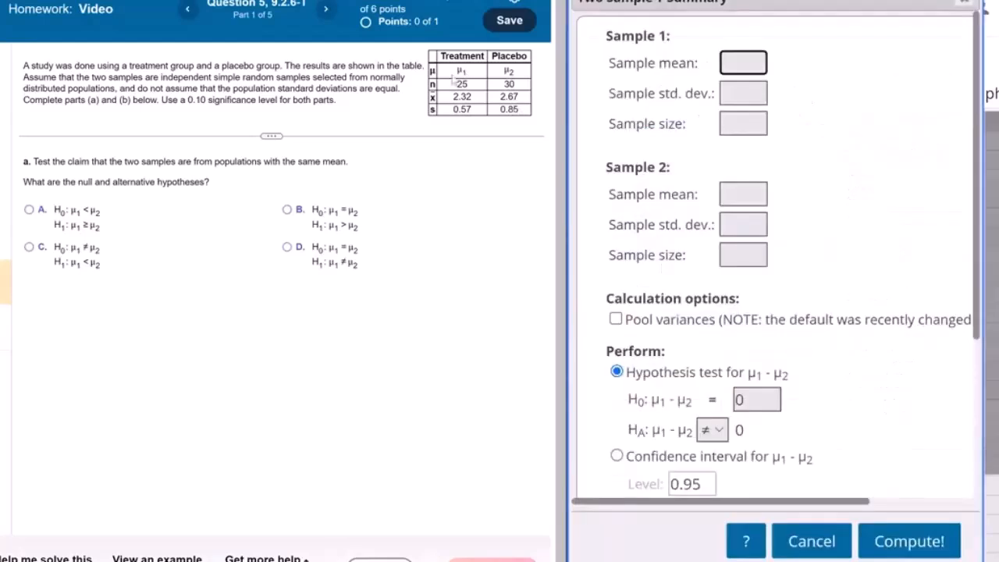
pyautogui.click(740, 64)
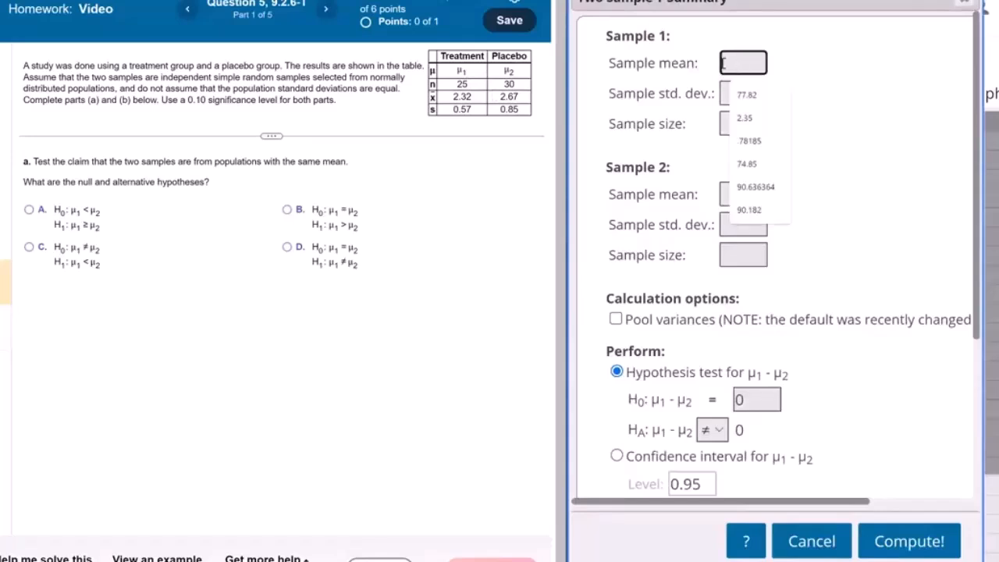
pyautogui.write('2.32')
pyautogui.press('Tab')
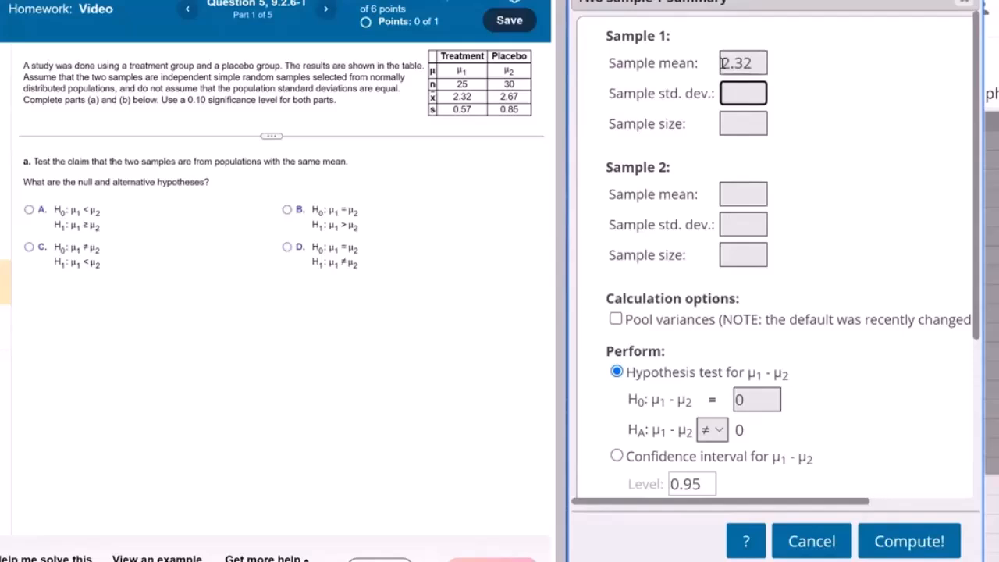
pyautogui.write('.')
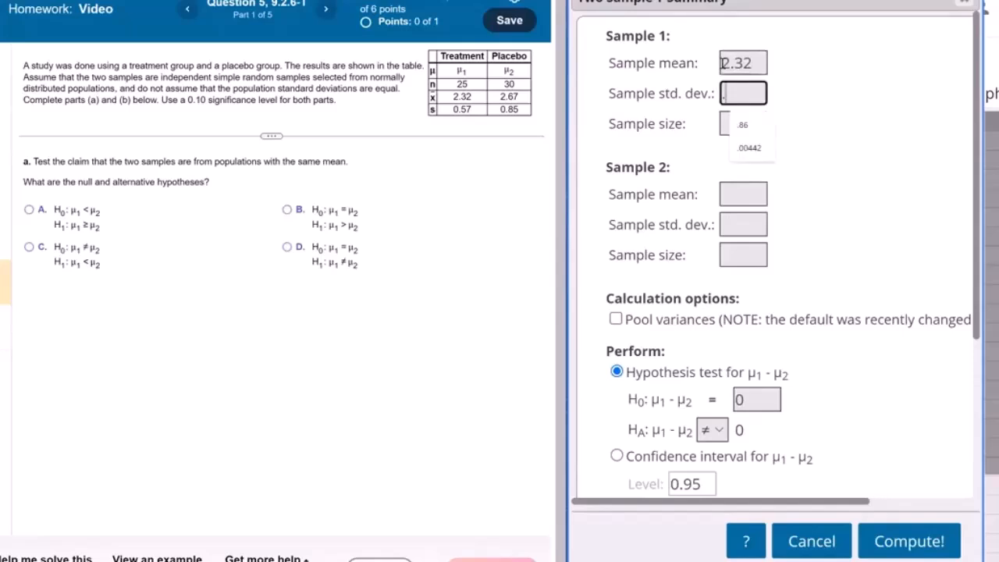
pyautogui.write('57')
pyautogui.press('Tab')
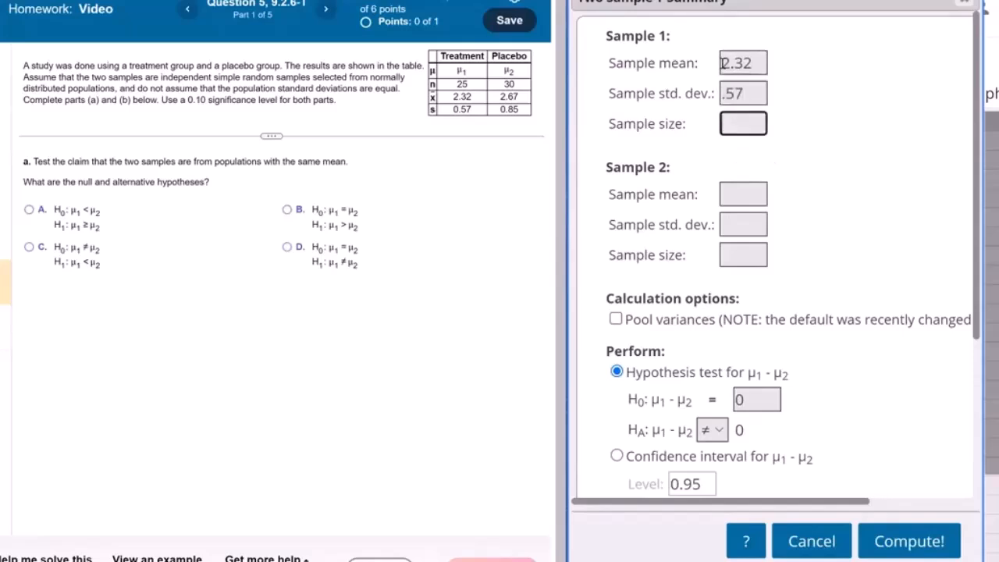
pyautogui.write('25')
pyautogui.press('Tab')
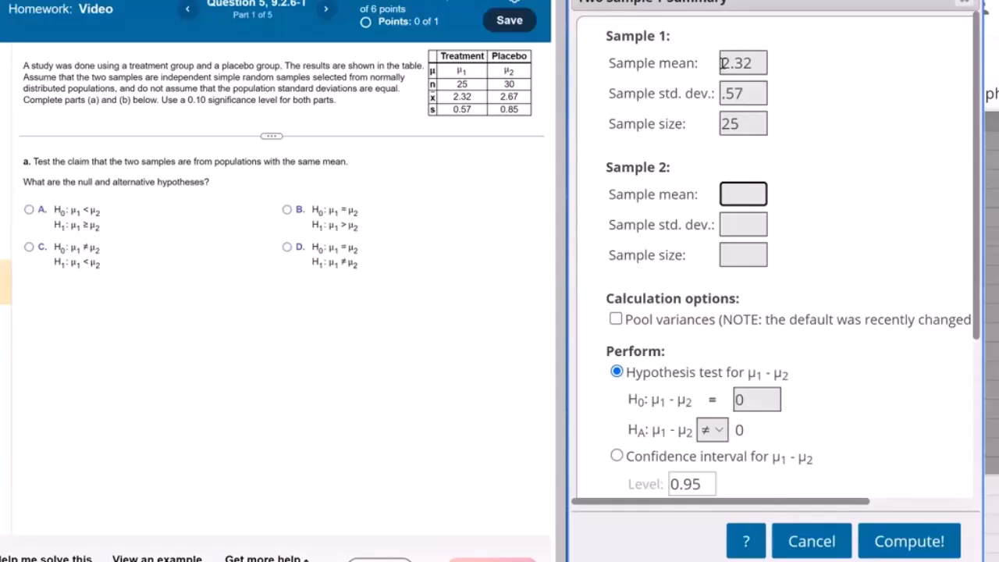
# Step: Enter sample 2's mean 2.67, standard deviation .85 and size 30 for the placebo group
pyautogui.write('2.67')
pyautogui.press('Tab')
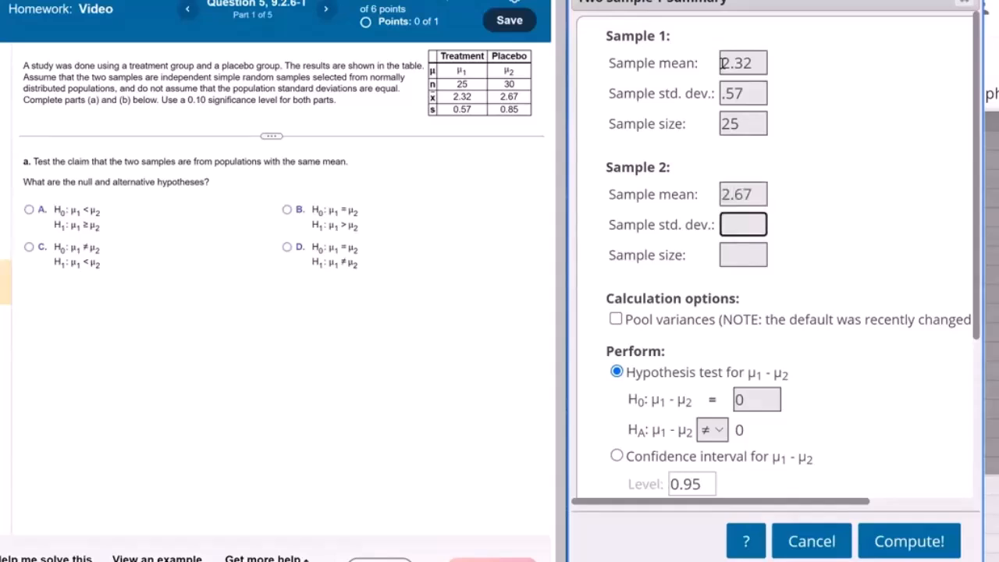
pyautogui.write('.75')
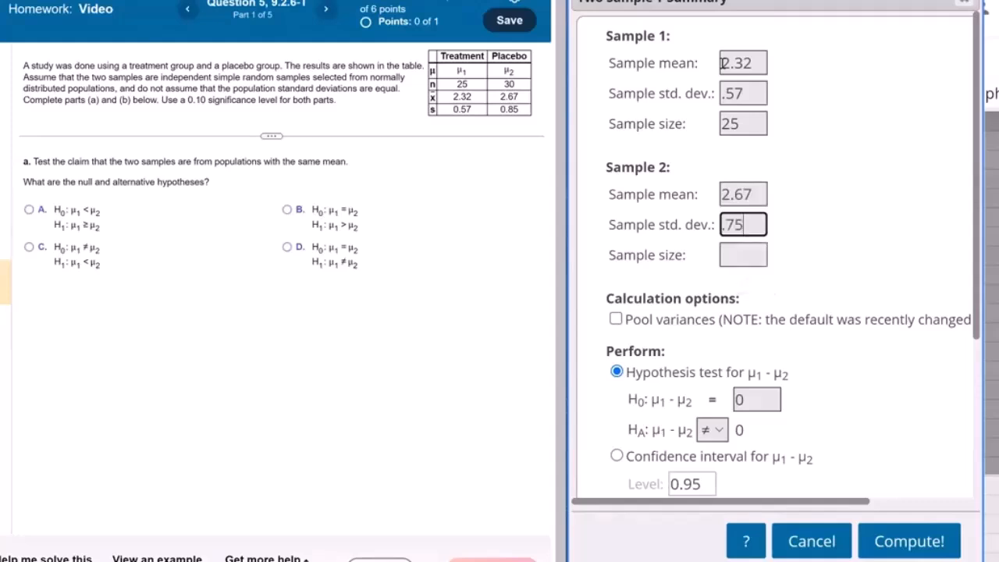
pyautogui.press('BackSpace')
pyautogui.press('BackSpace')
pyautogui.write('85')
pyautogui.press('Tab')
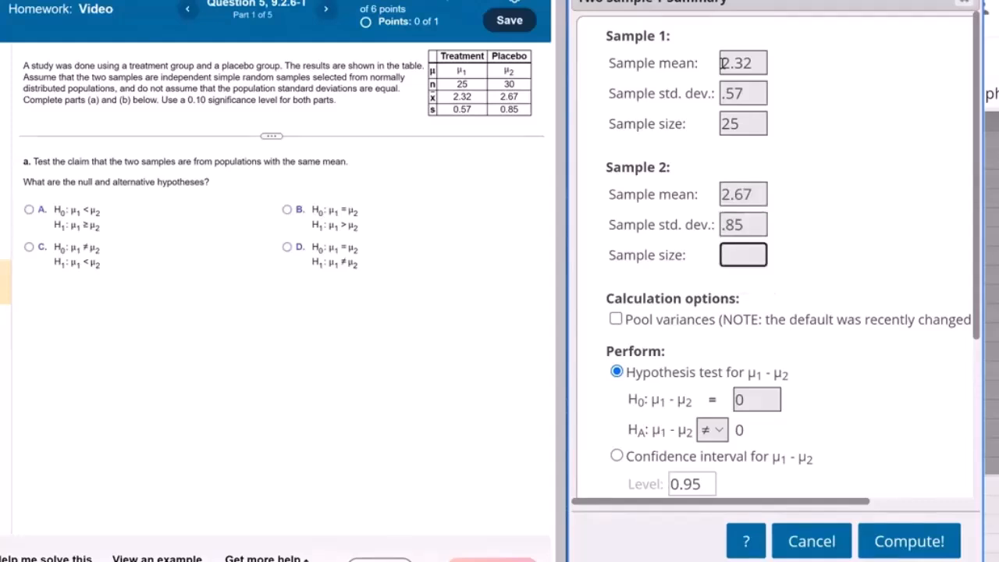
pyautogui.write('30')
pyautogui.scroll(-3, 673, 234)
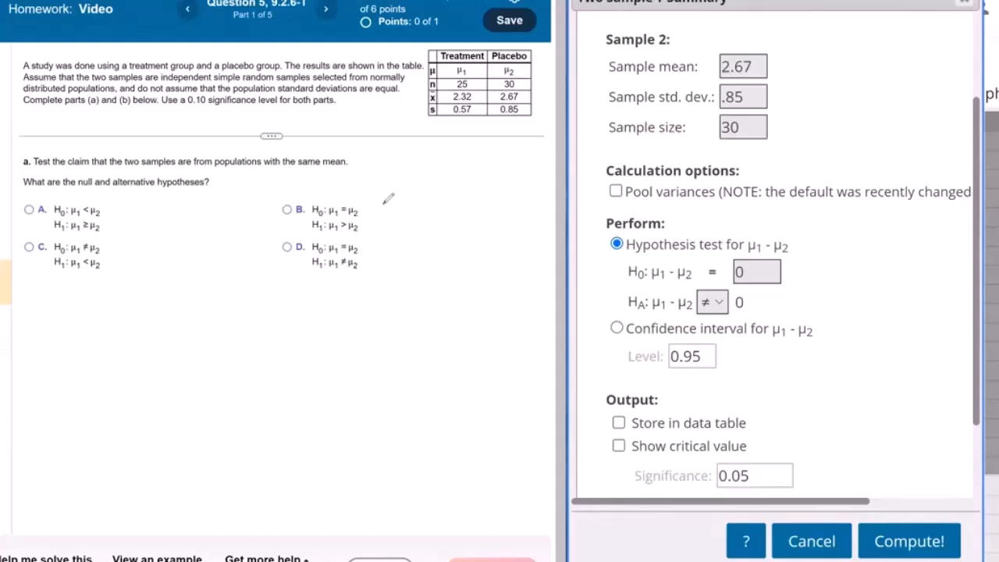
# Step: Write "claim" beside the null hypotheses of options B and D, and submit option D with H0: μ1 = μ2 and H1: μ1 ≠ μ2
pyautogui.moveTo(385, 205); pyautogui.dragTo(389, 213)
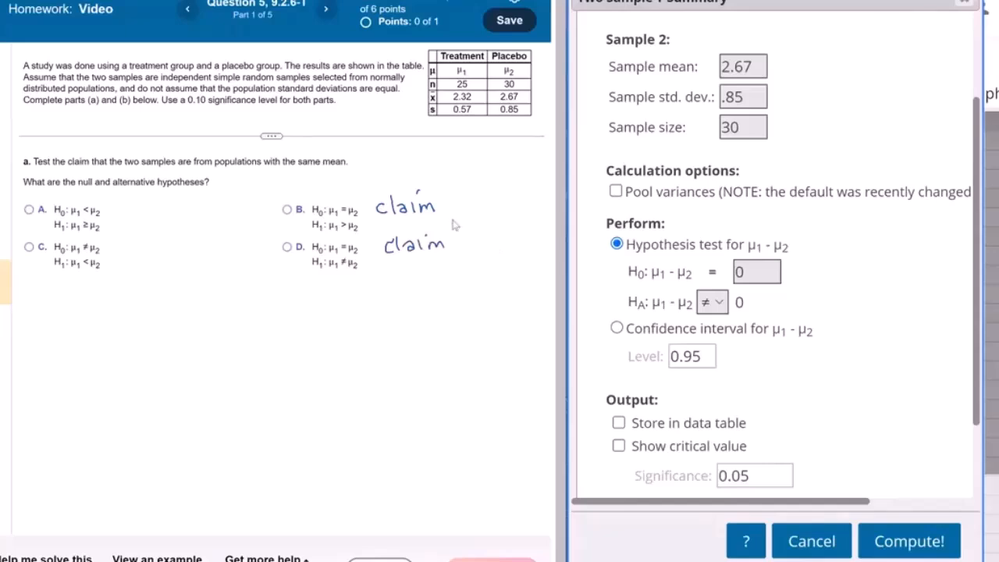
pyautogui.click(287, 248)
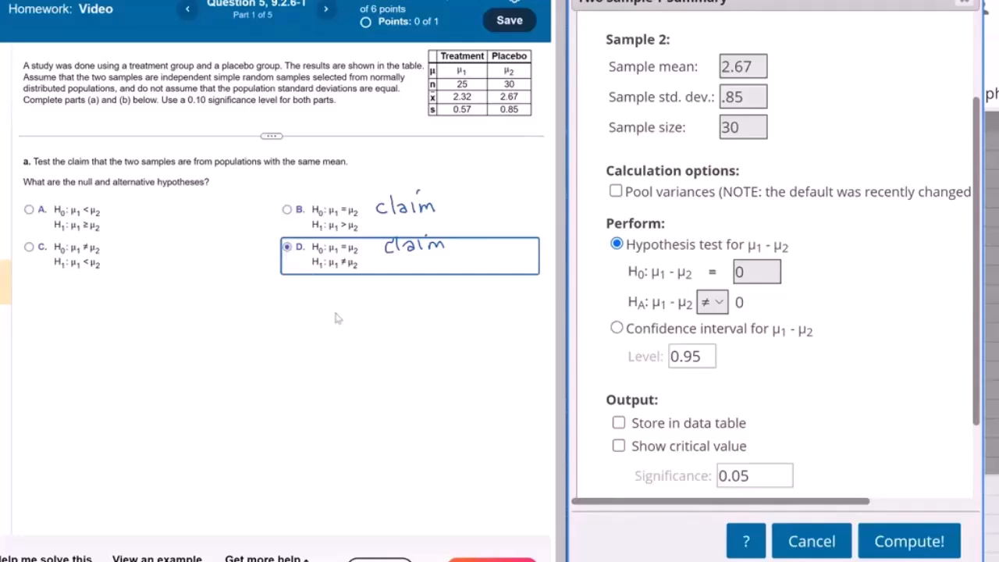
pyautogui.click(491, 559)
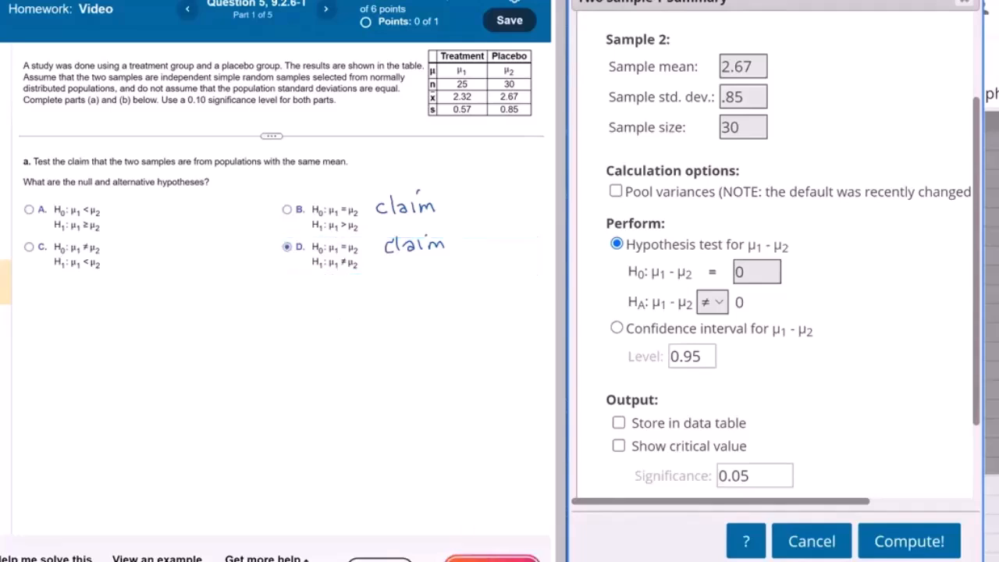
pyautogui.click(262, 316)
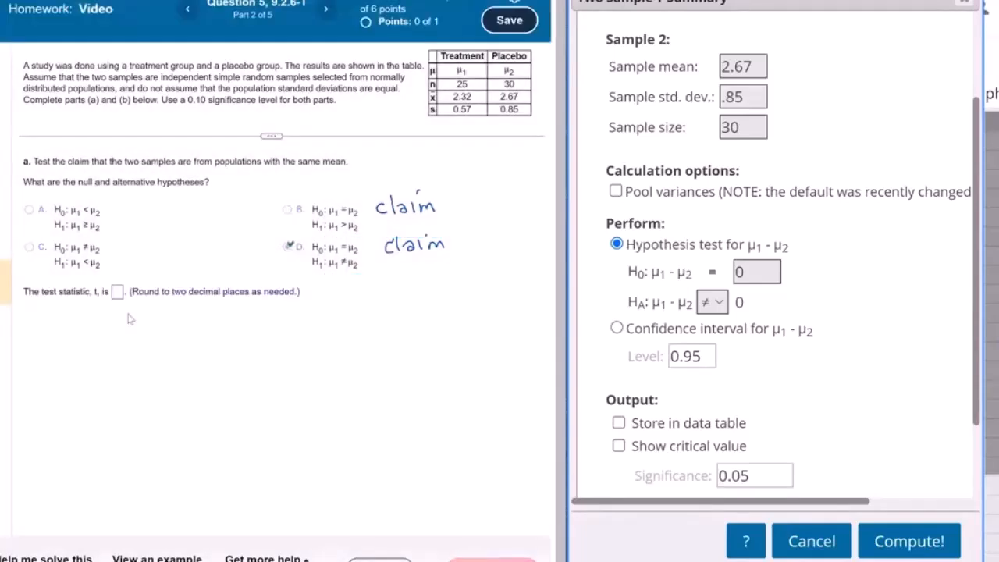
# Step: Compute the two-sample T hypothesis test without pooled variances and submit -1.82 as the test statistic
pyautogui.scroll(-2, 645, 251)
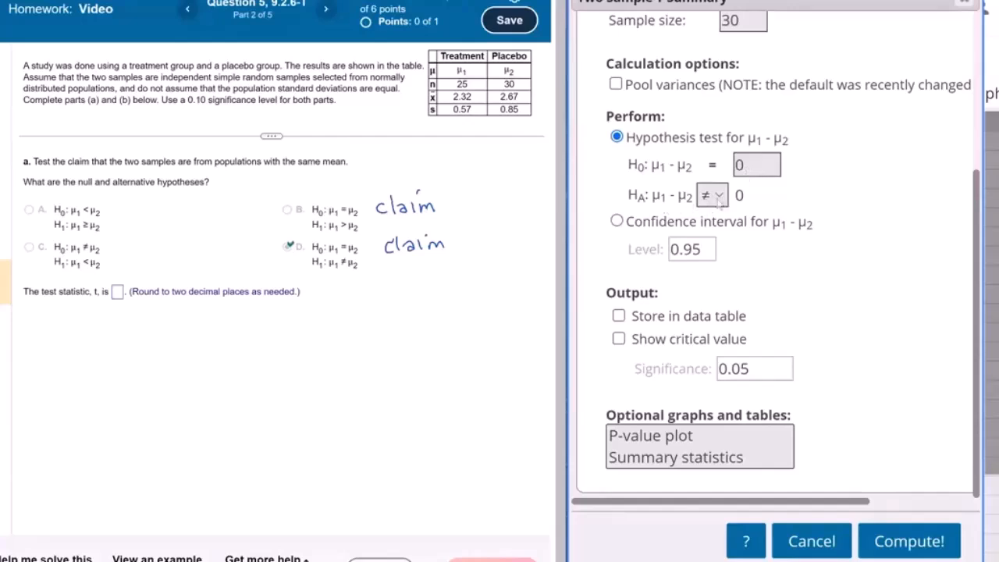
pyautogui.click(910, 545)
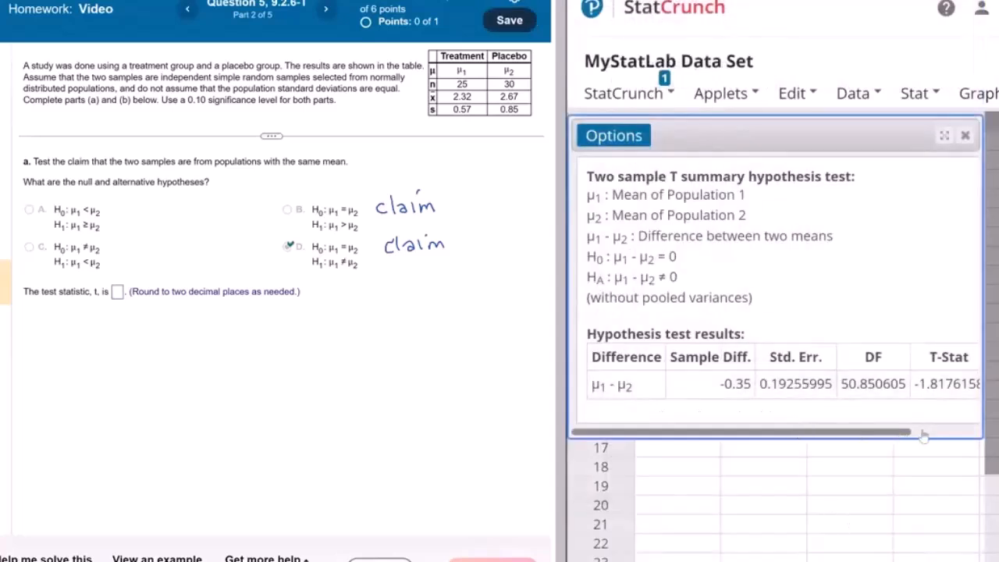
pyautogui.moveTo(903, 438); pyautogui.dragTo(924, 435)
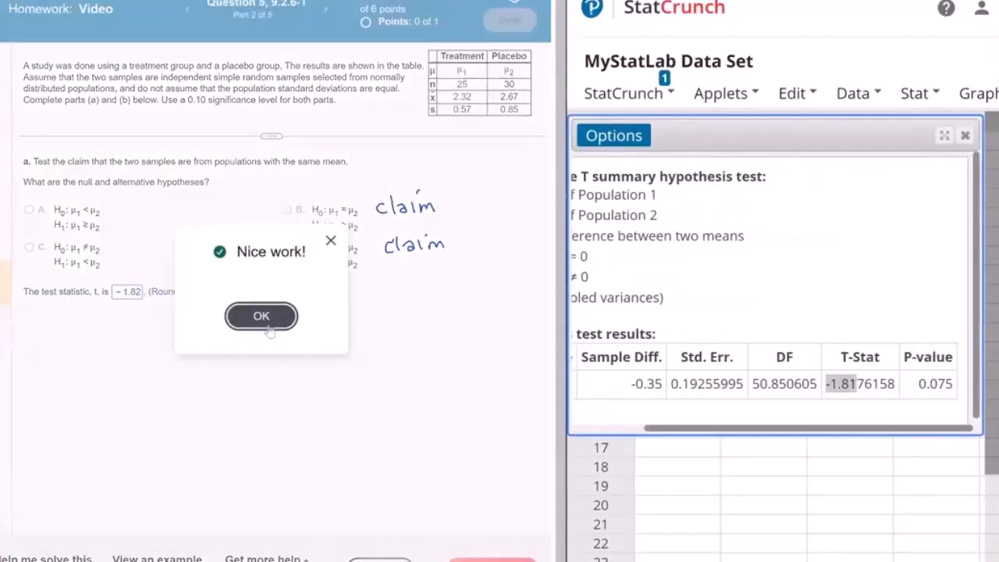
pyautogui.click(262, 322)
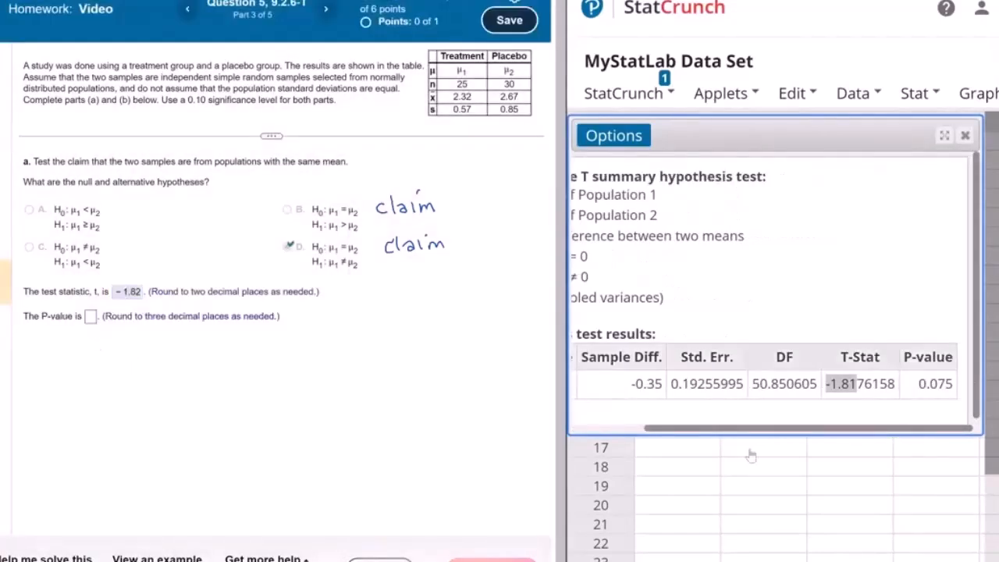
# Step: Copy the P-value 0.075 from the test results into the homework answer and submit it
pyautogui.doubleClick(935, 383)
pyautogui.rightClick(935, 383)
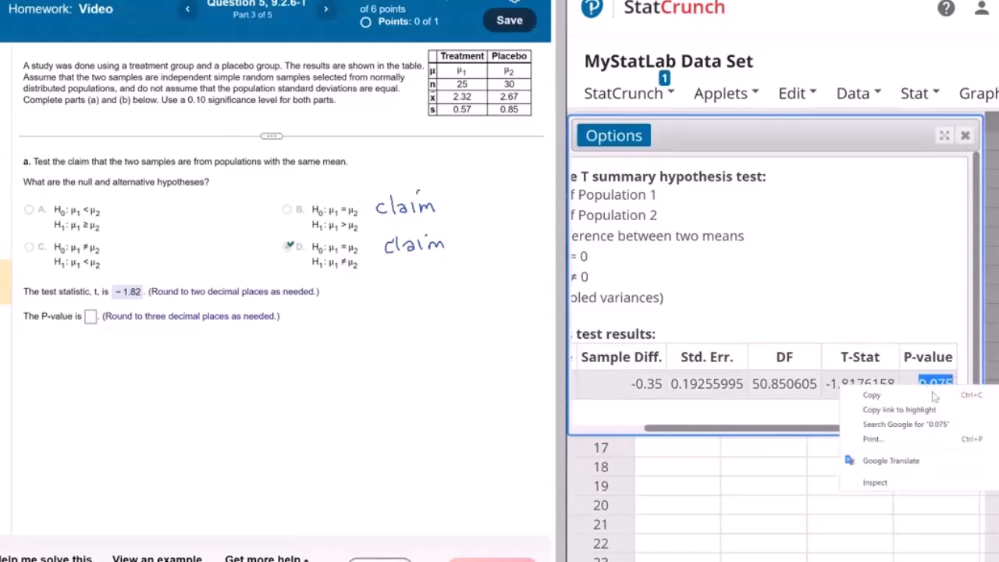
pyautogui.click(935, 399)
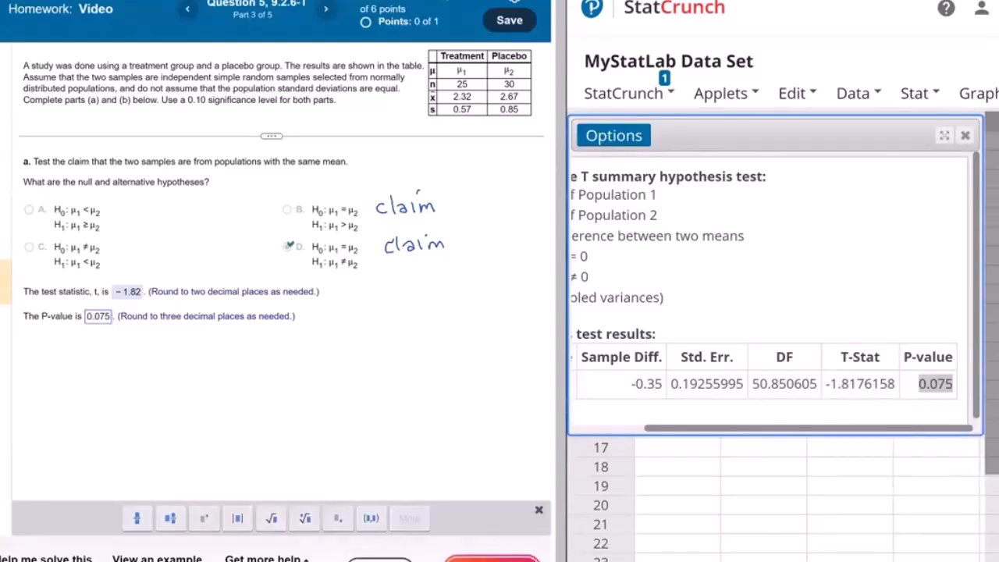
pyautogui.click(490, 559)
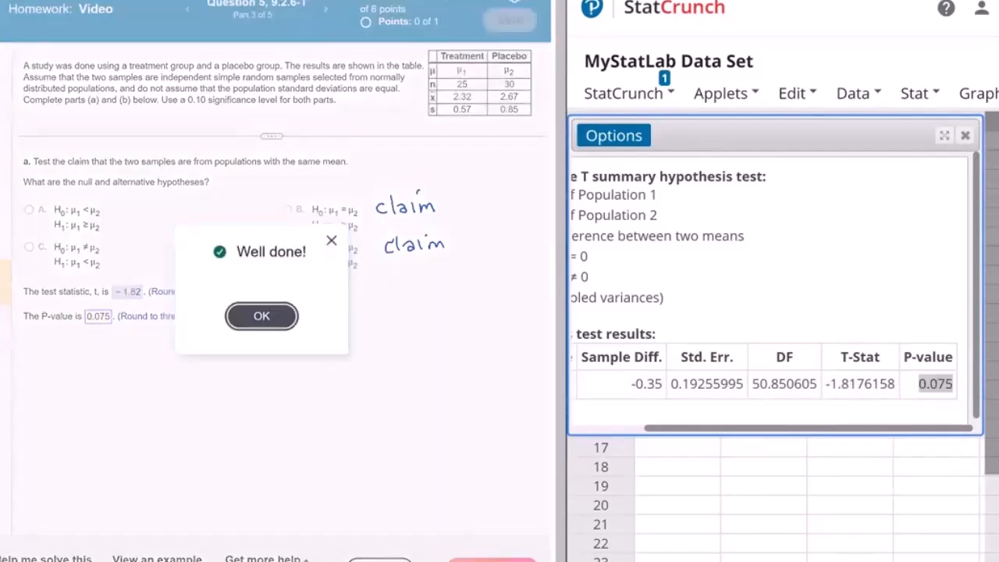
pyautogui.click(274, 327)
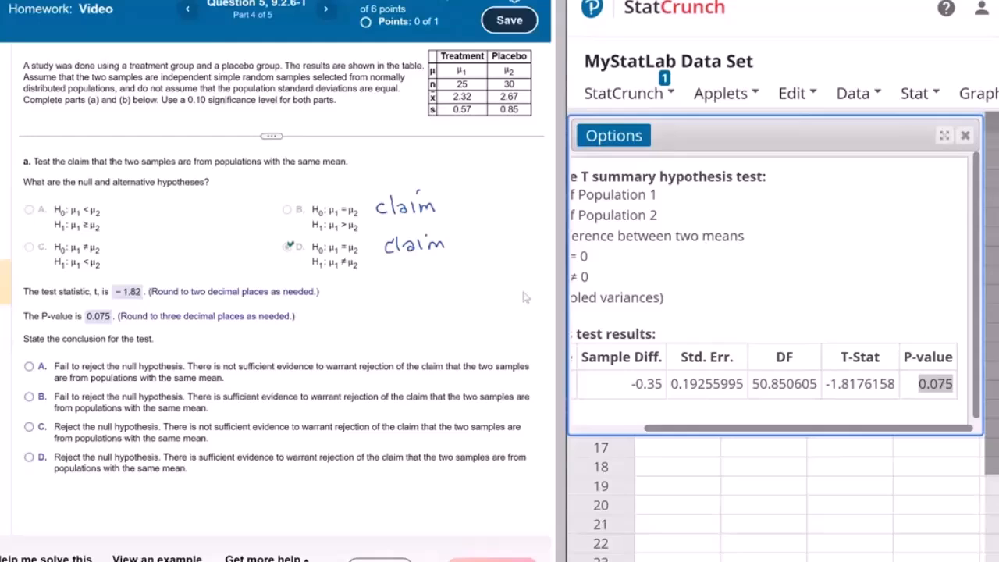
# Step: Write "P-value ≤ 0.10" with the comparison sign boxed, underline the 0.075 answer, and note "Reject" beside it
pyautogui.moveTo(442, 298)
pyautogui.mouseDown()
pyautogui.moveTo(455, 295)
pyautogui.moveTo(471, 322)
pyautogui.moveTo(445, 324)
pyautogui.mouseUp()
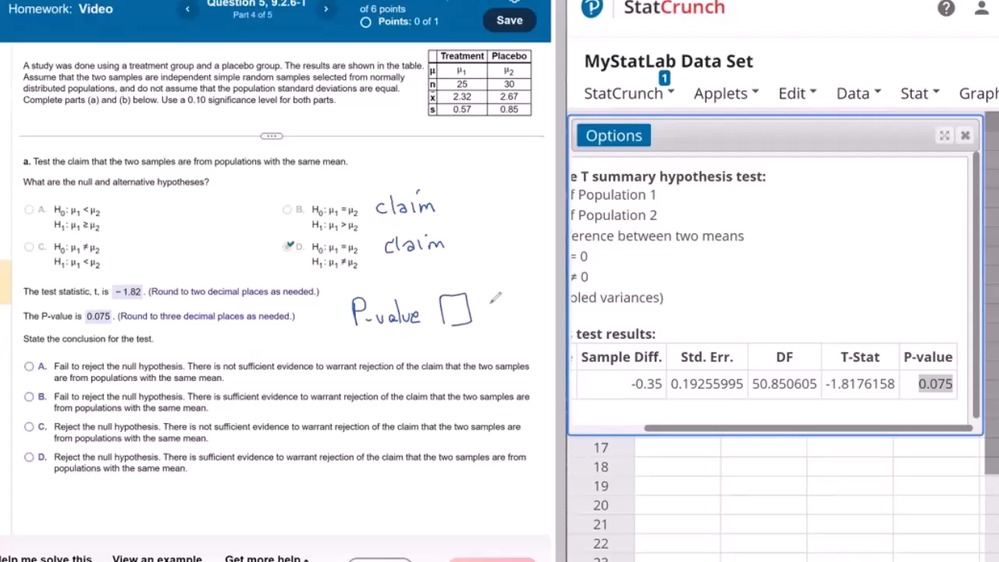
pyautogui.moveTo(490, 299)
pyautogui.mouseDown()
pyautogui.moveTo(487, 314)
pyautogui.moveTo(490, 300)
pyautogui.moveTo(516, 296)
pyautogui.moveTo(514, 312)
pyautogui.mouseUp()
pyautogui.click(506, 311)
pyautogui.moveTo(533, 294)
pyautogui.mouseDown()
pyautogui.moveTo(526, 306)
pyautogui.moveTo(534, 293)
pyautogui.mouseUp()
pyautogui.moveTo(87, 329); pyautogui.dragTo(108, 329)
pyautogui.moveTo(459, 299); pyautogui.dragTo(457, 313)
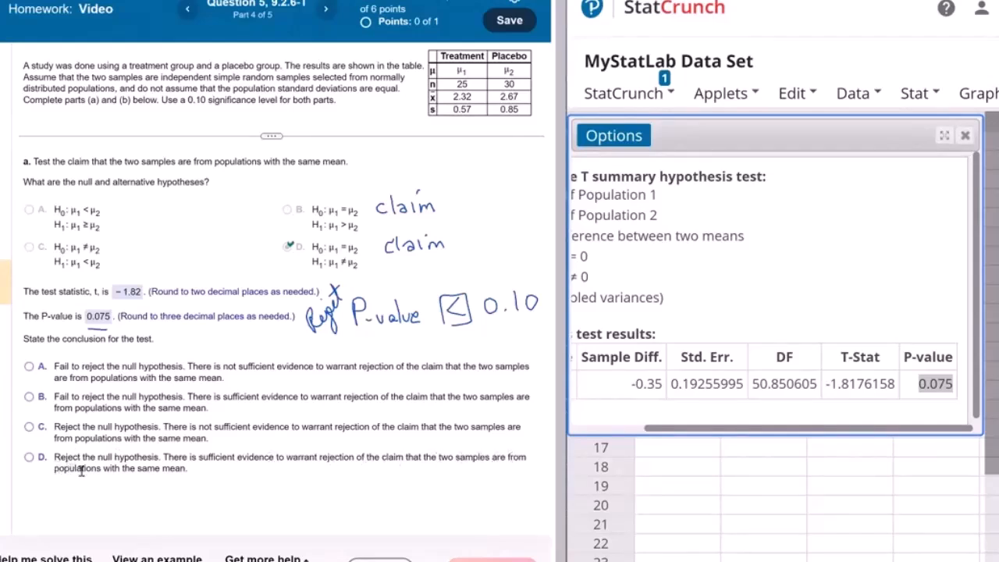
# Step: Submit conclusion D, reject the null hypothesis with sufficient evidence against the same-mean claim, and clear the handwritten notes
pyautogui.click(35, 461)
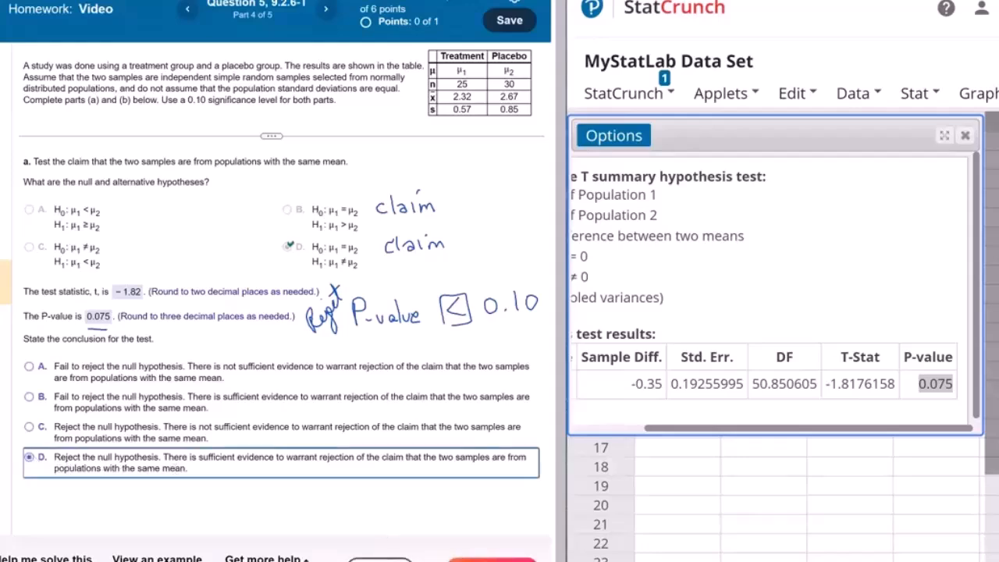
pyautogui.click(492, 559)
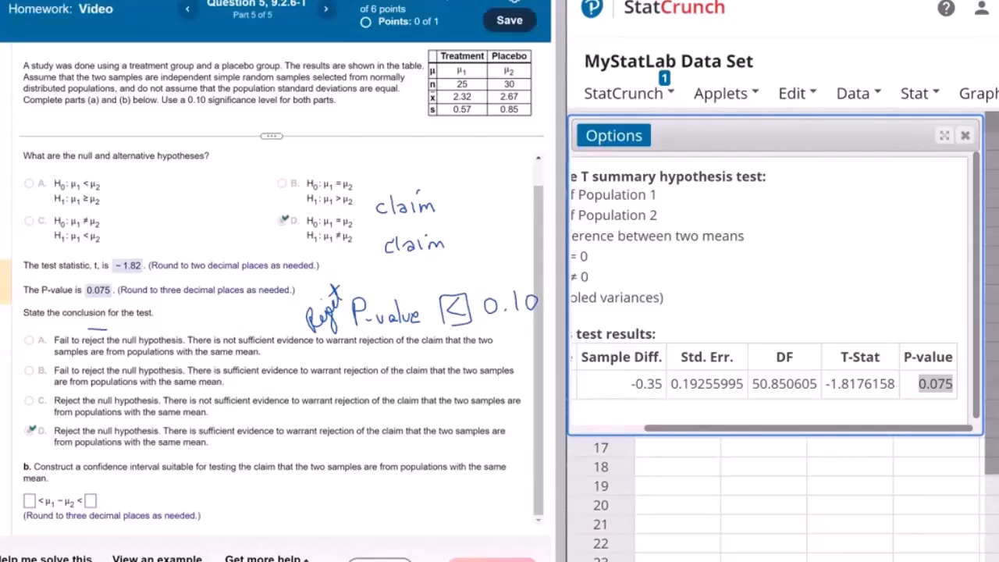
pyautogui.press('Escape')
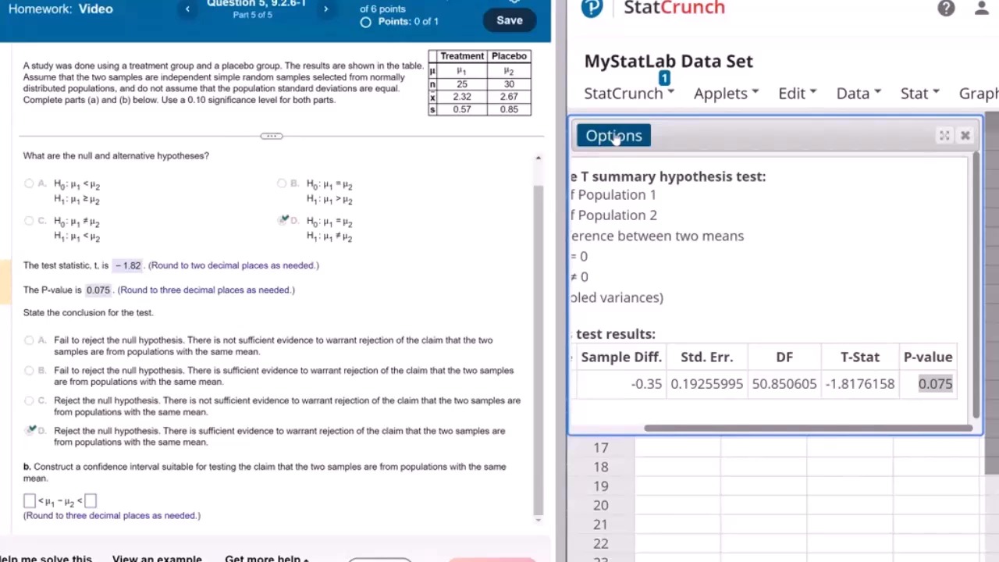
# Step: Change the two-sample T analysis to a confidence interval for μ1 - μ2 at level 0.90 and compute it
pyautogui.click(617, 329)
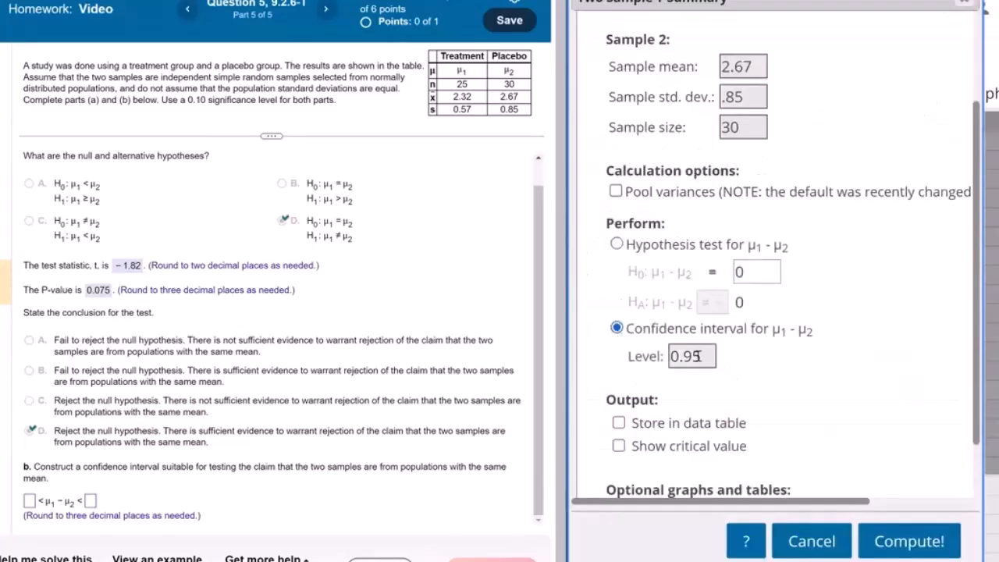
pyautogui.moveTo(692, 356); pyautogui.dragTo(704, 358)
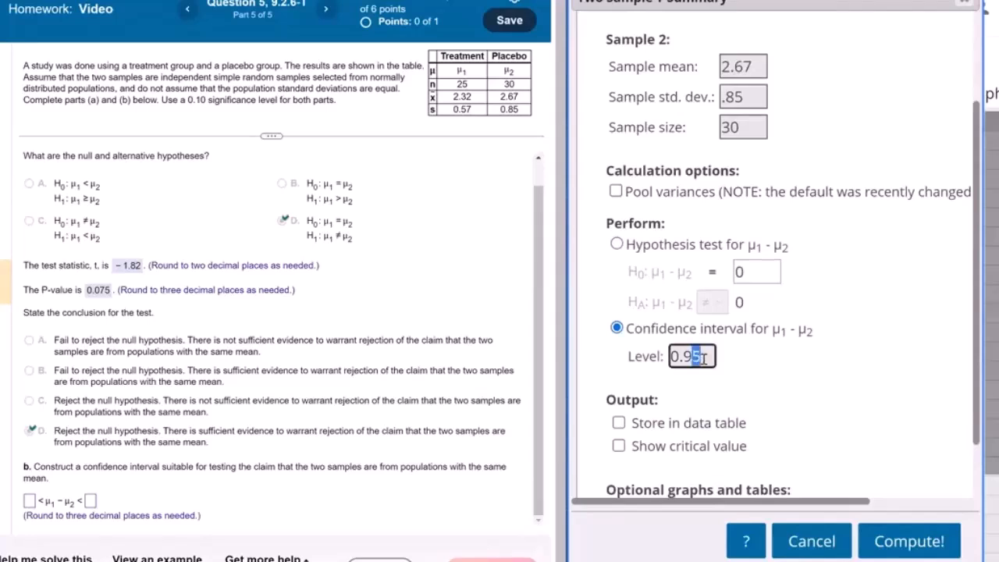
pyautogui.write('0')
pyautogui.click(886, 545)
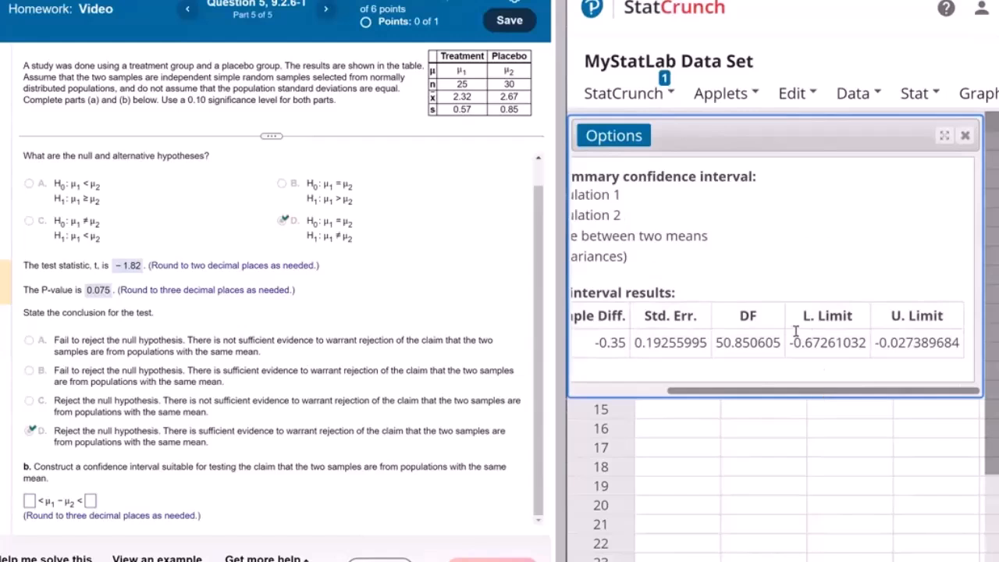
# Step: Enter the confidence interval limits -0.673 and -0.027 for μ1 - μ2 and submit the answer
pyautogui.moveTo(791, 342); pyautogui.dragTo(829, 343)
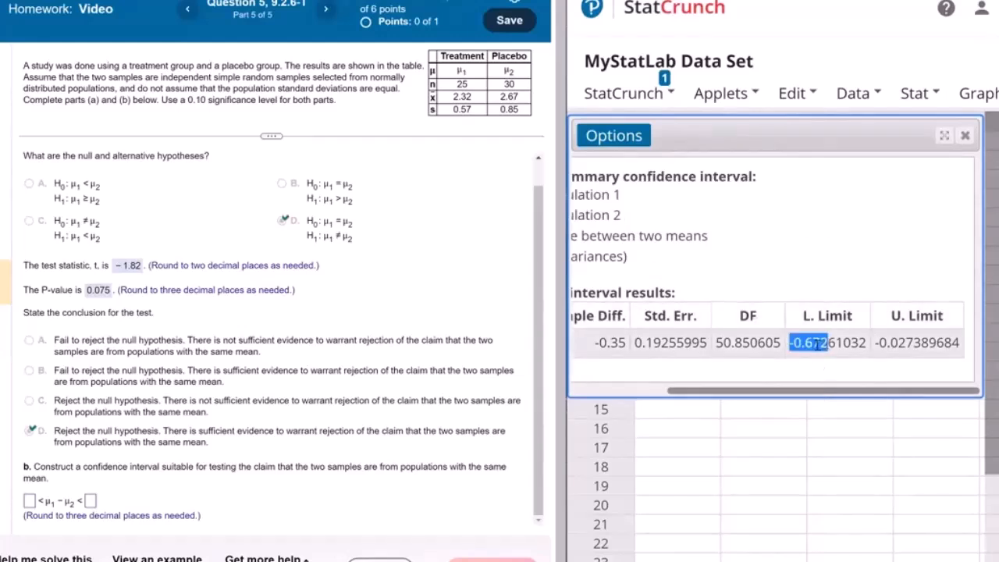
pyautogui.rightClick(817, 344)
pyautogui.click(839, 352)
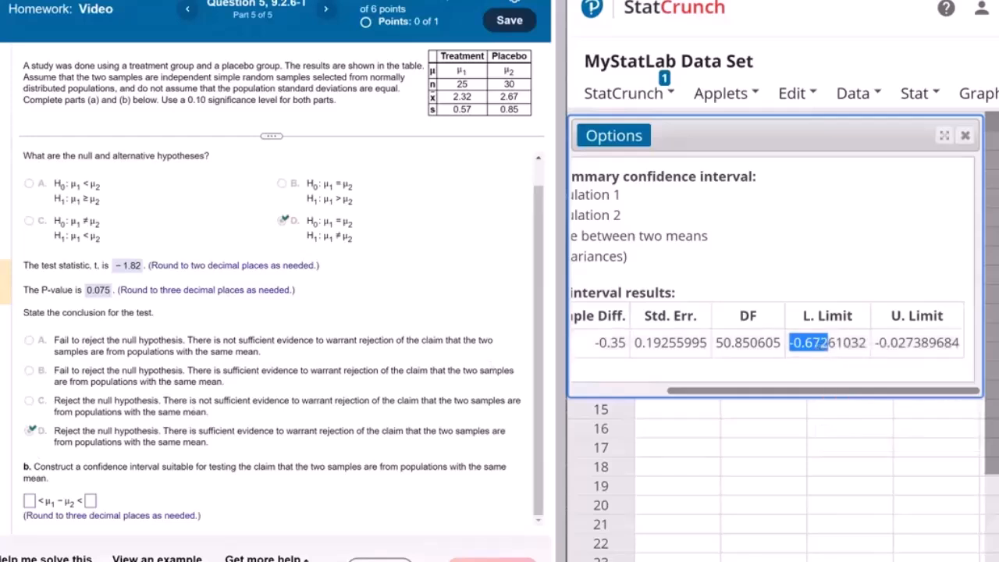
pyautogui.click(29, 500)
pyautogui.write('-0.673')
pyautogui.click(882, 343)
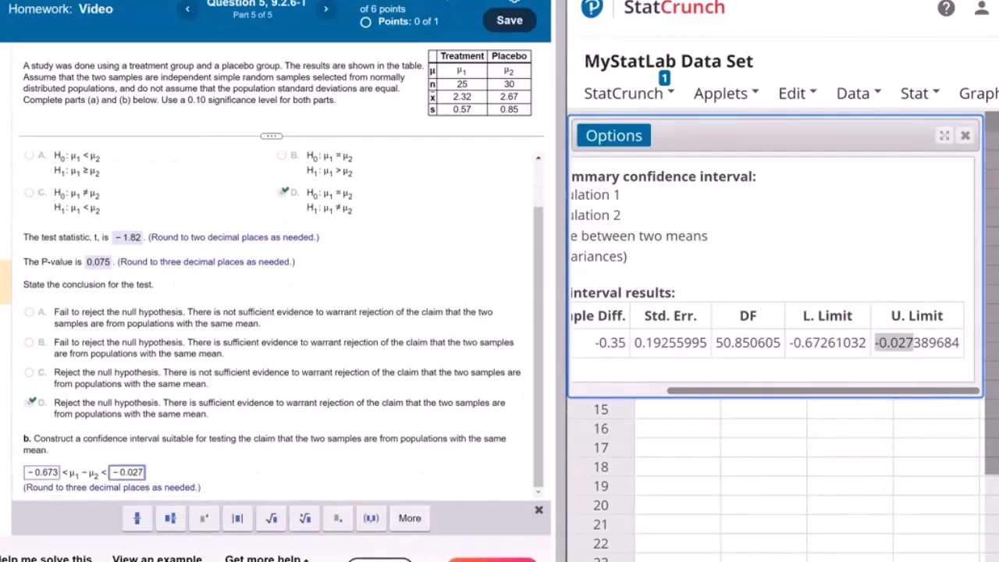
pyautogui.click(473, 559)
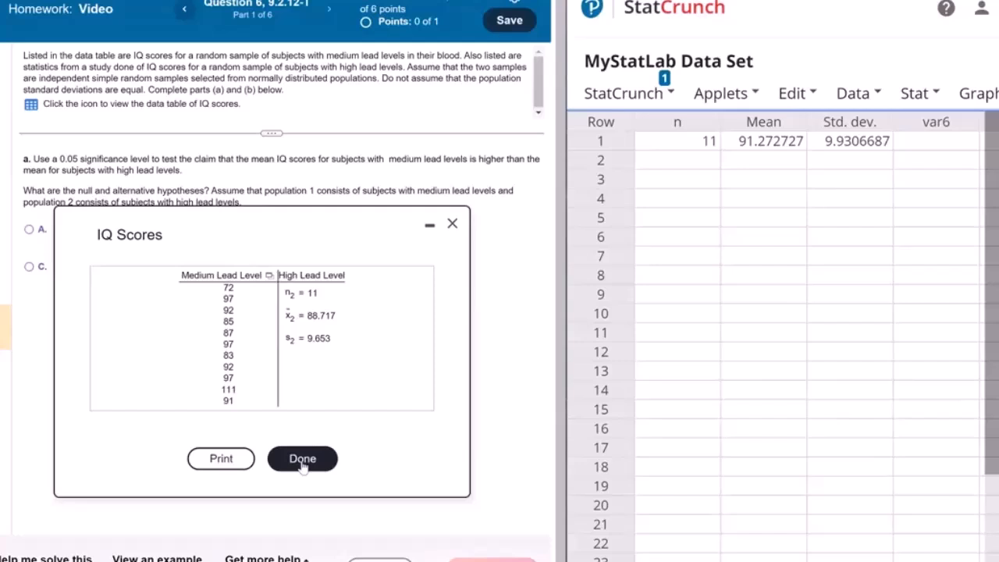
# Step: Close the old results, clear the City_#1 and City_#2 column names, and load the medium lead level IQ scores into var1
pyautogui.click(303, 459)
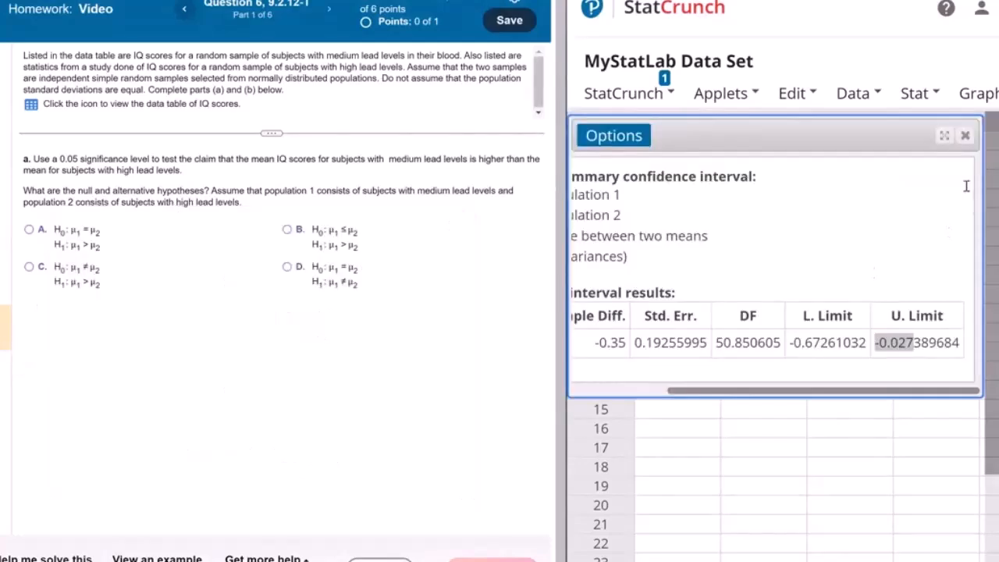
pyautogui.click(965, 137)
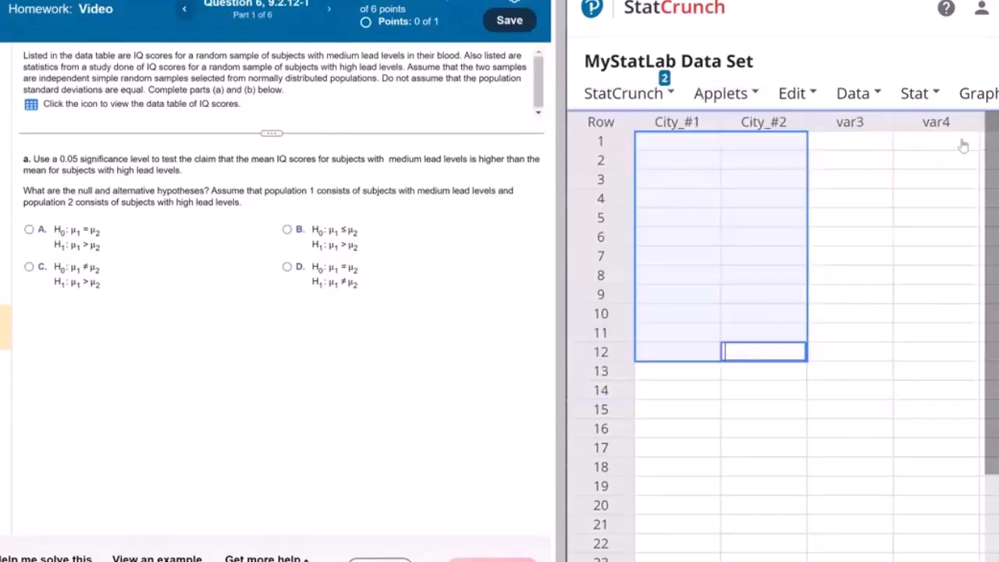
pyautogui.click(744, 399)
pyautogui.click(698, 140)
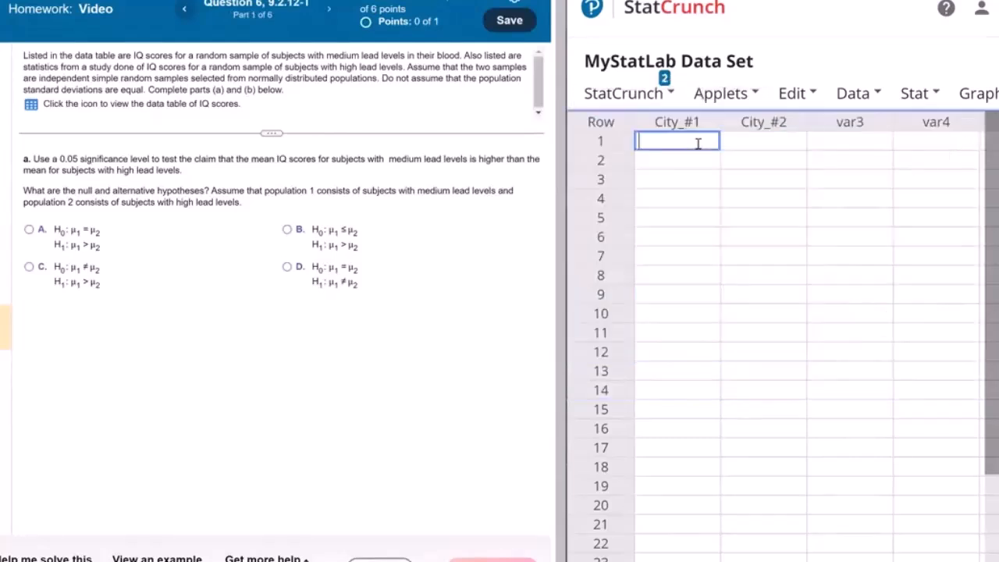
pyautogui.click(684, 124)
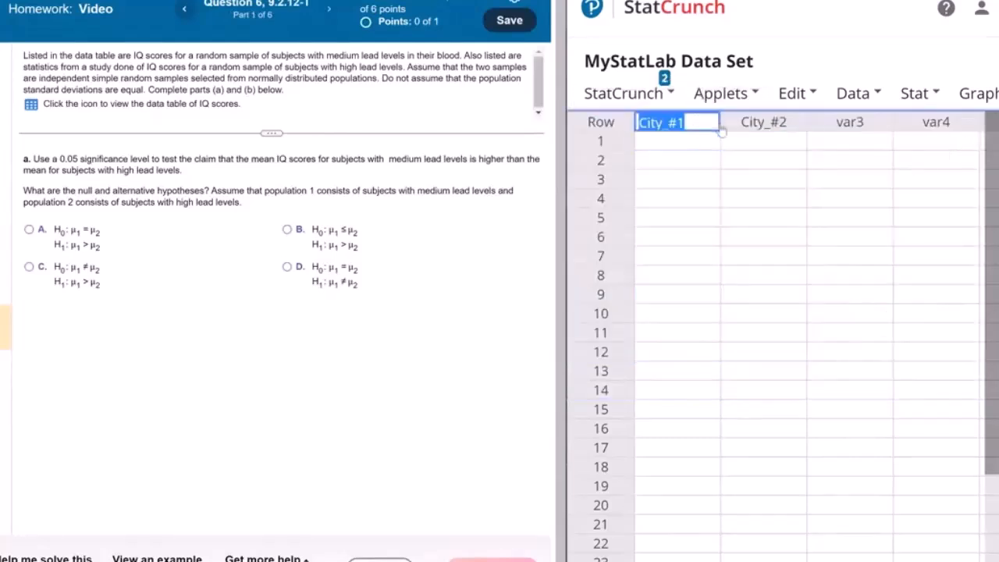
pyautogui.click(31, 104)
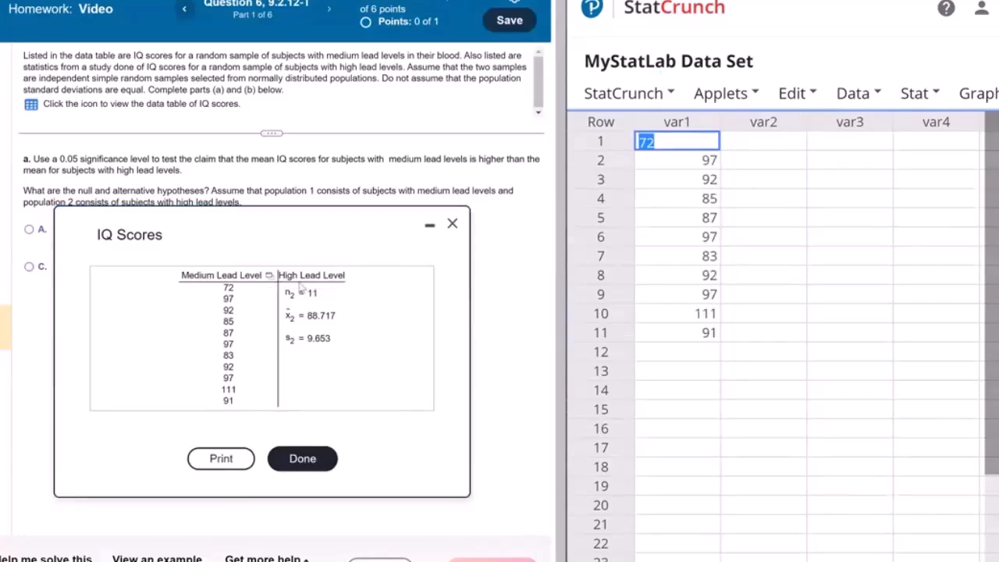
# Step: Set up column summary statistics for var1 with only n, Mean and Std. dev. selected
pyautogui.click(913, 95)
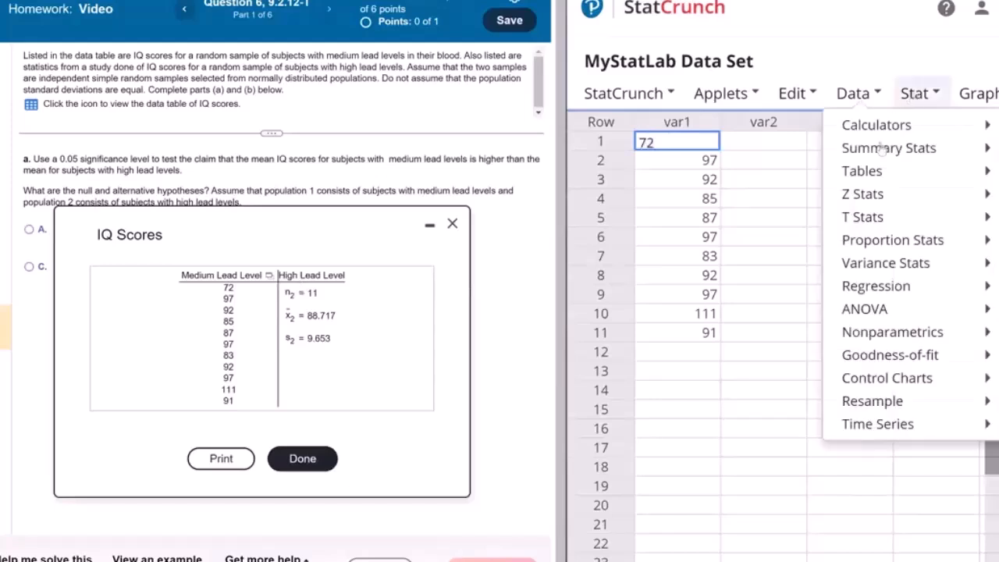
pyautogui.moveTo(859, 218)
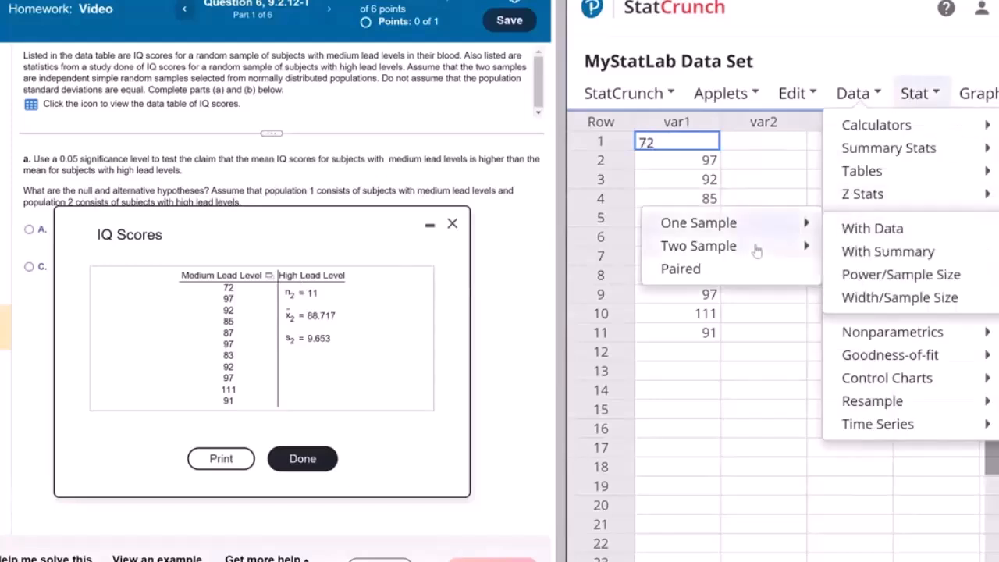
pyautogui.moveTo(757, 247)
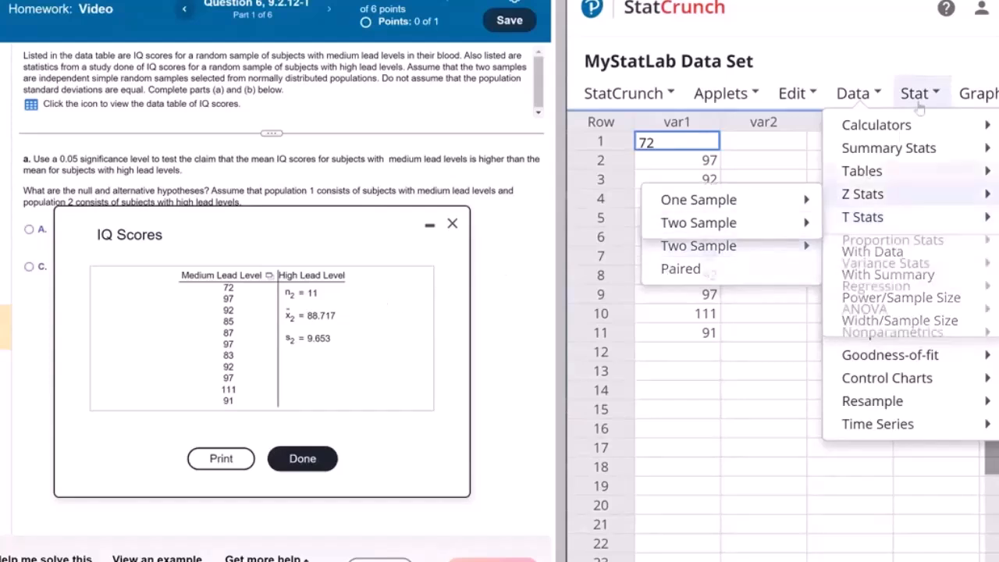
pyautogui.moveTo(882, 155)
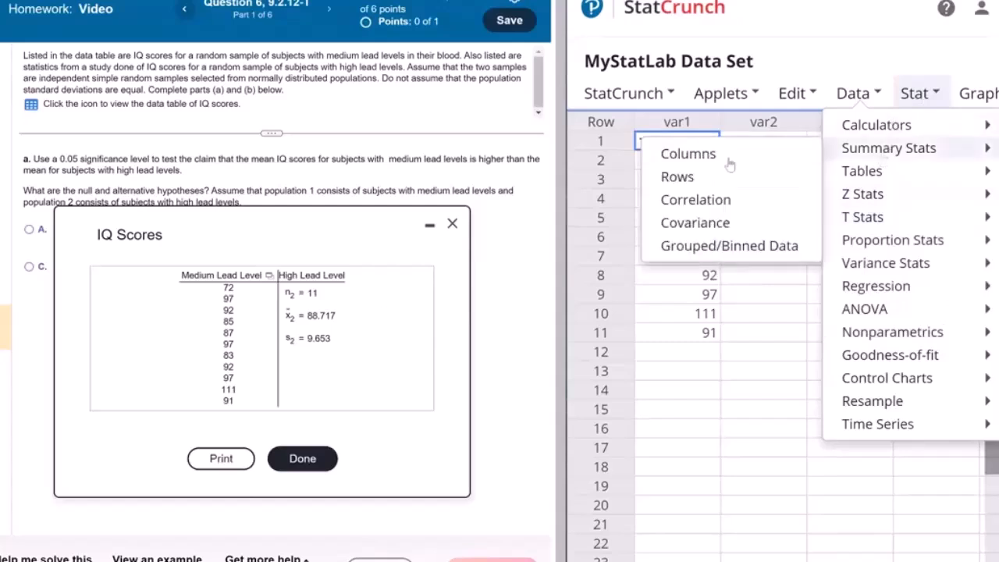
pyautogui.click(711, 158)
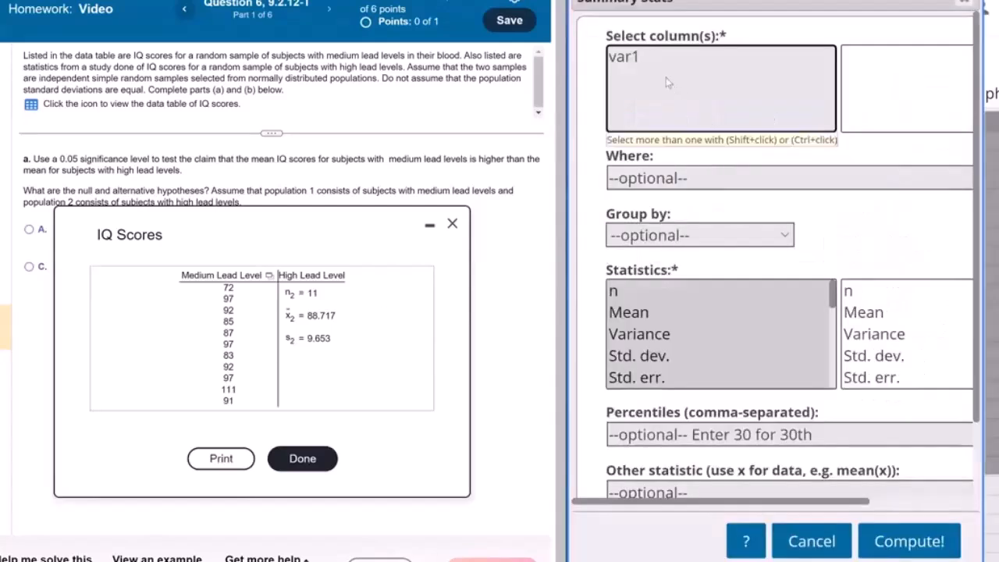
pyautogui.click(634, 60)
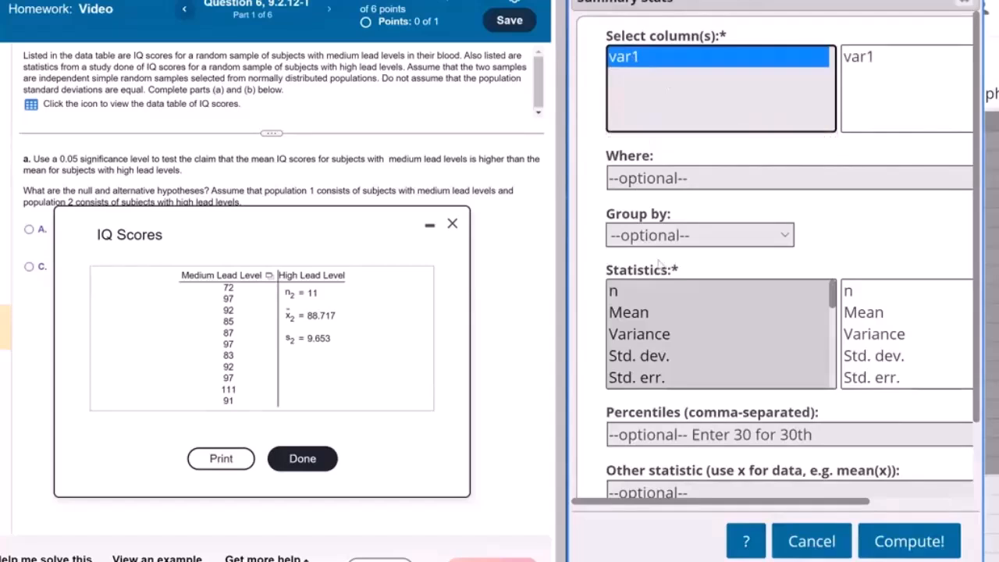
pyautogui.click(635, 292)
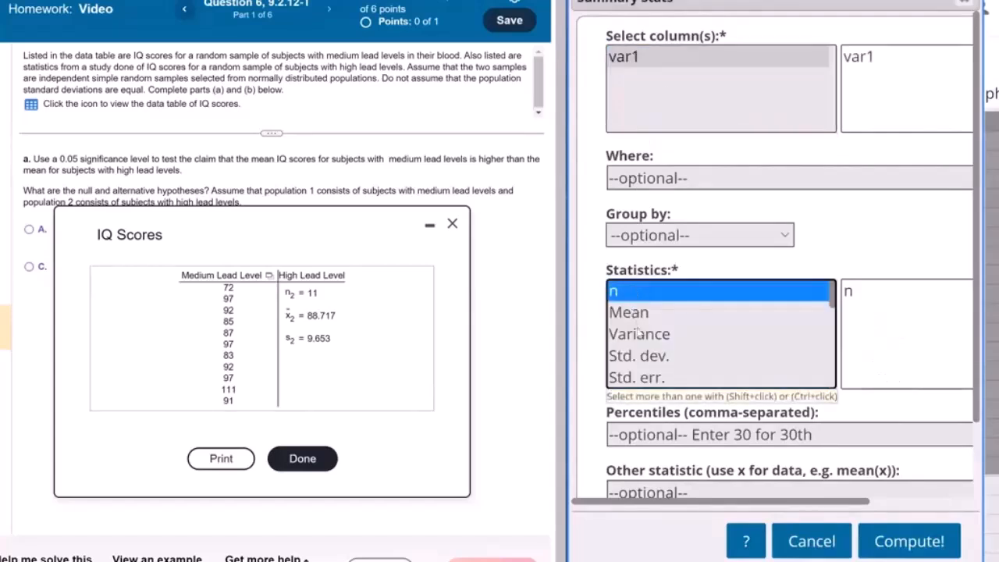
pyautogui.keyDown('ctrl'); pyautogui.click(637, 315); pyautogui.keyUp('ctrl')
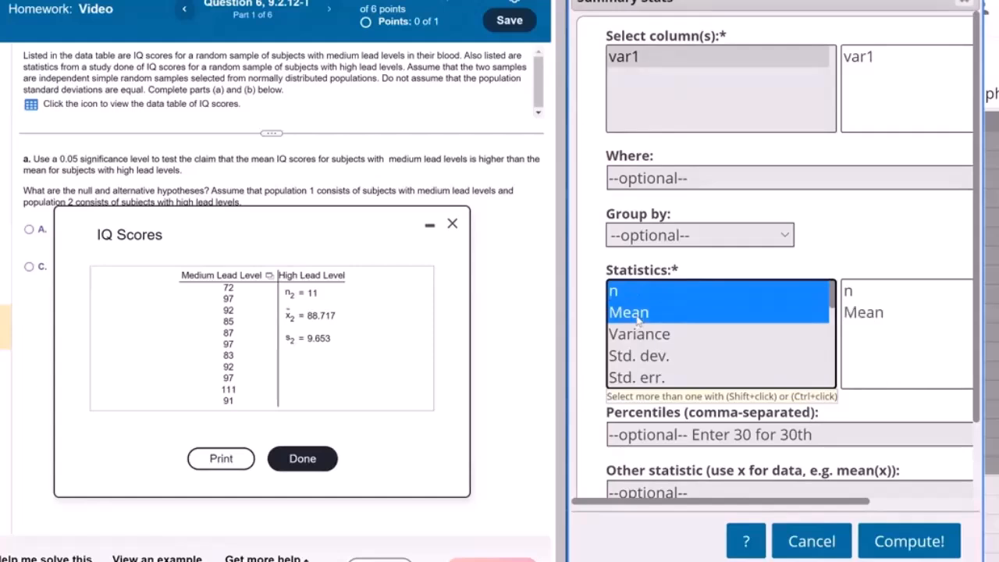
pyautogui.keyDown('ctrl'); pyautogui.click(638, 357); pyautogui.keyUp('ctrl')
# Step: Choose to store the summary statistics output in the data table and compute it
pyautogui.scroll(-3, 752, 375)
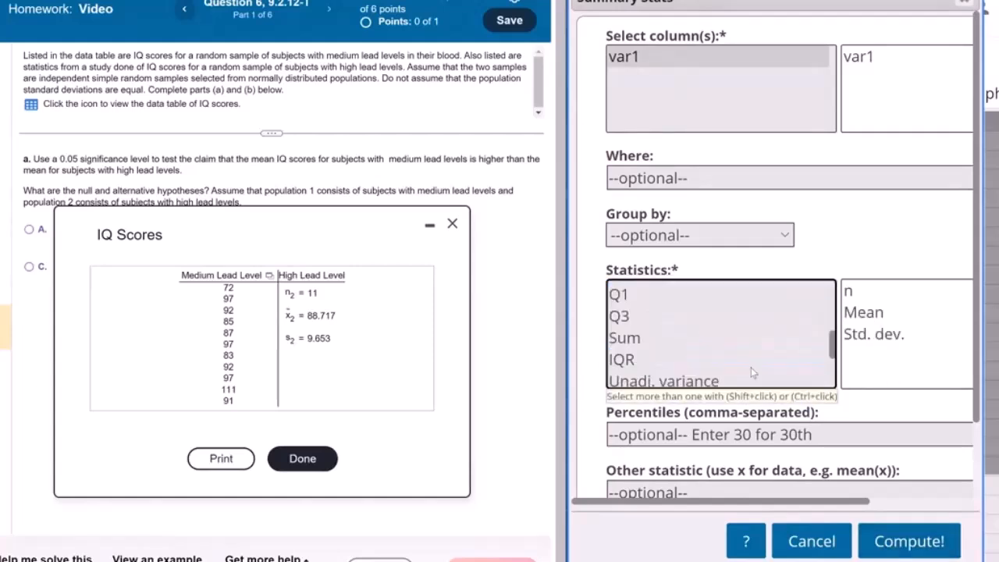
pyautogui.scroll(-1, 754, 406)
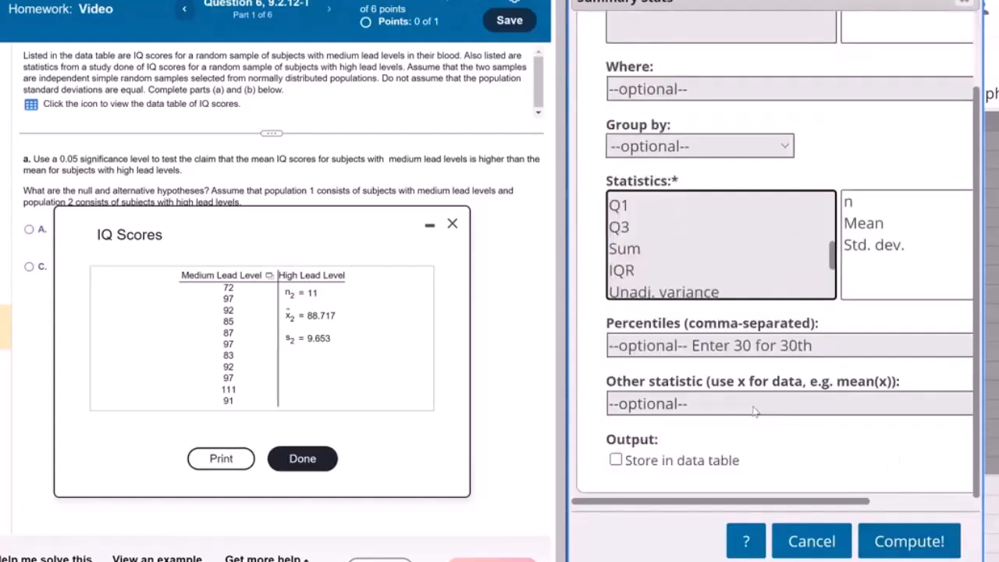
pyautogui.click(616, 462)
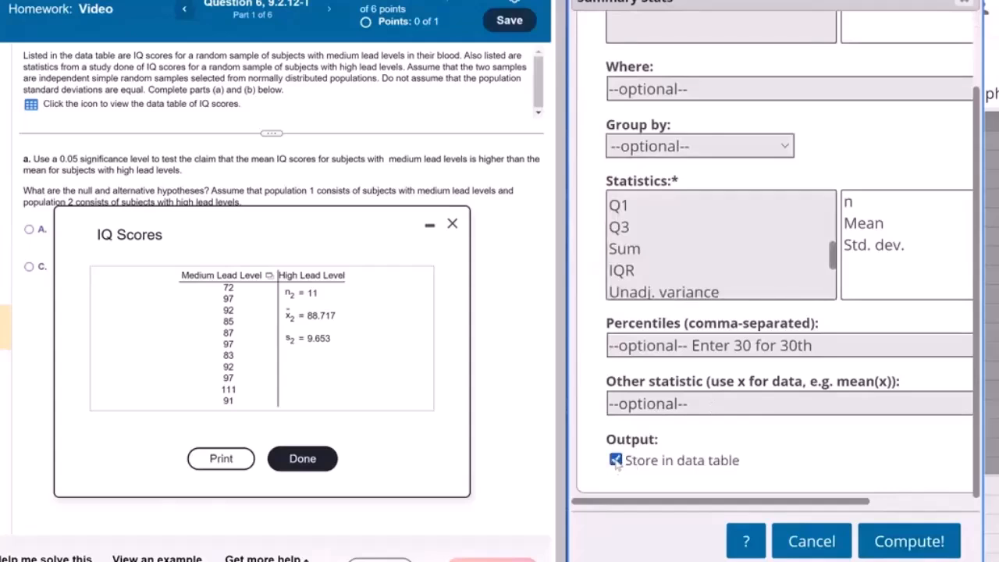
pyautogui.click(906, 541)
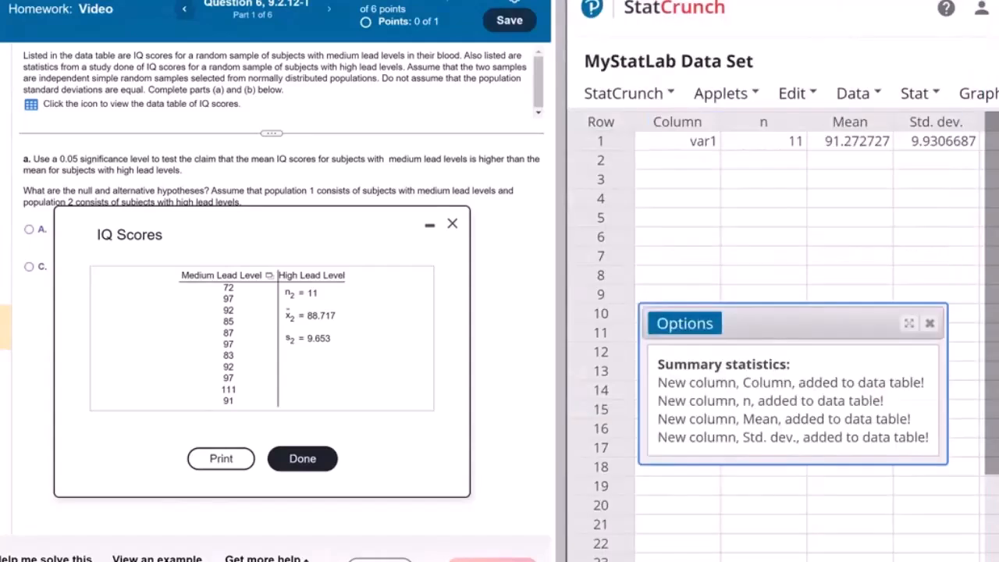
# Step: Check the stored n, mean and standard deviation, and close the summary statistics results and the IQ Scores table
pyautogui.hscroll(1, 687, 195)
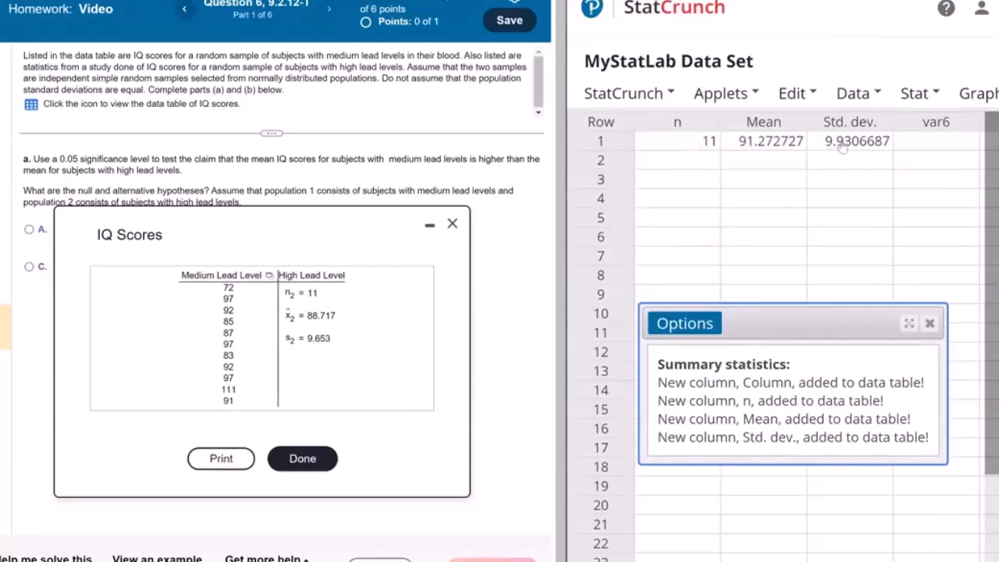
pyautogui.click(929, 323)
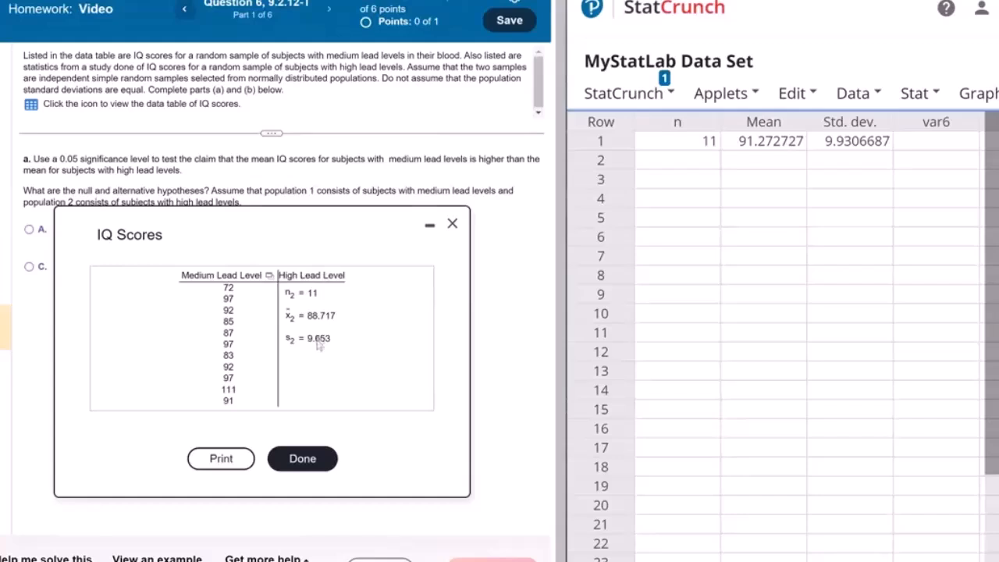
pyautogui.click(303, 460)
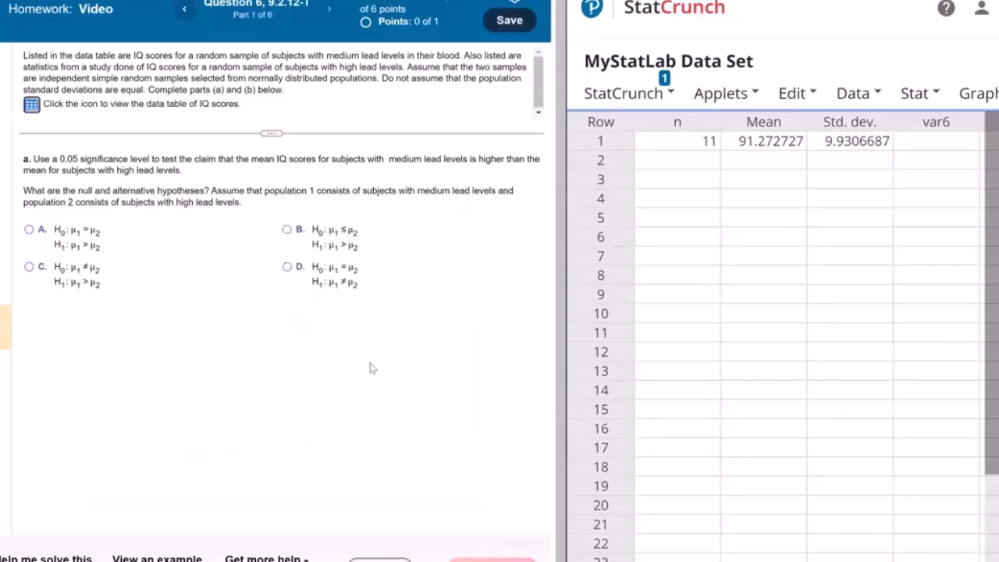